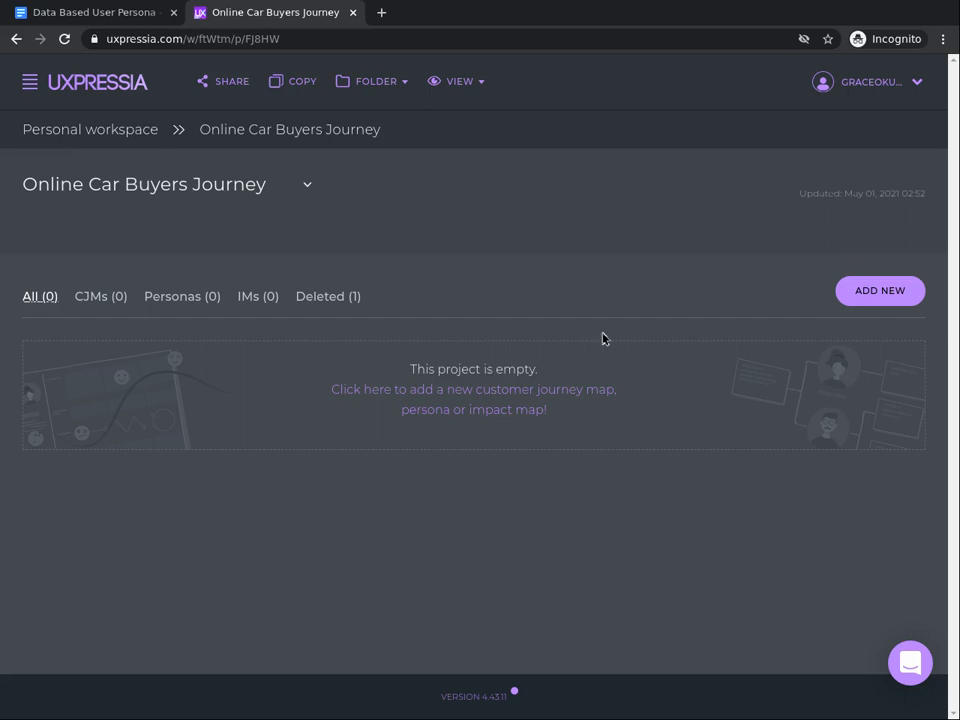
- Add a new blank persona to the Online Car Buyers Journey project
{"action": "left_click", "coordinate": [887, 302]}
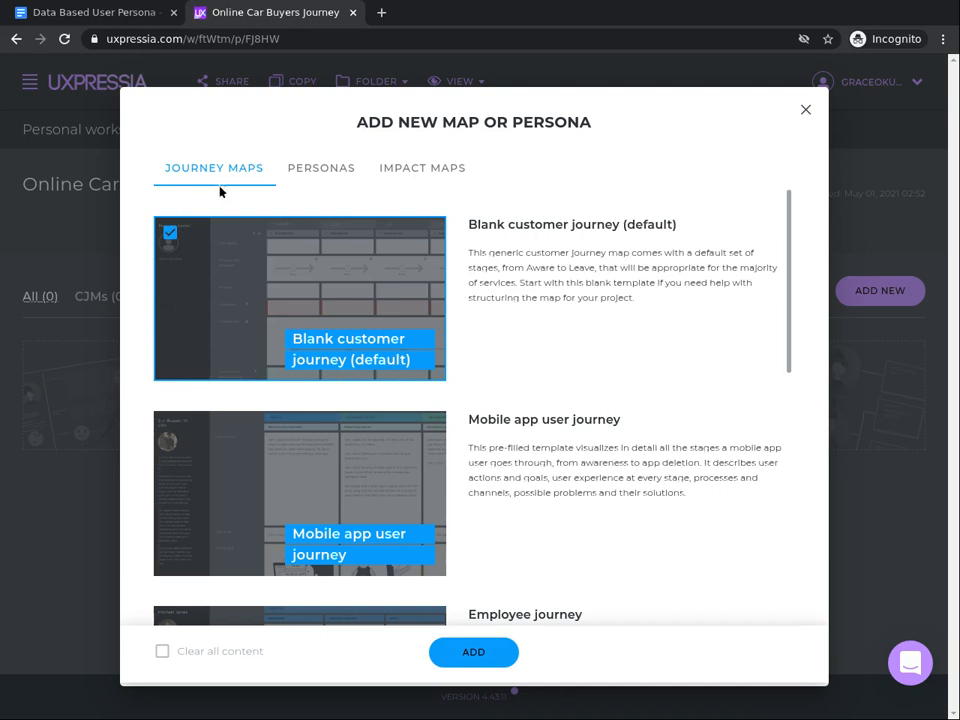
{"action": "left_click", "coordinate": [339, 171]}
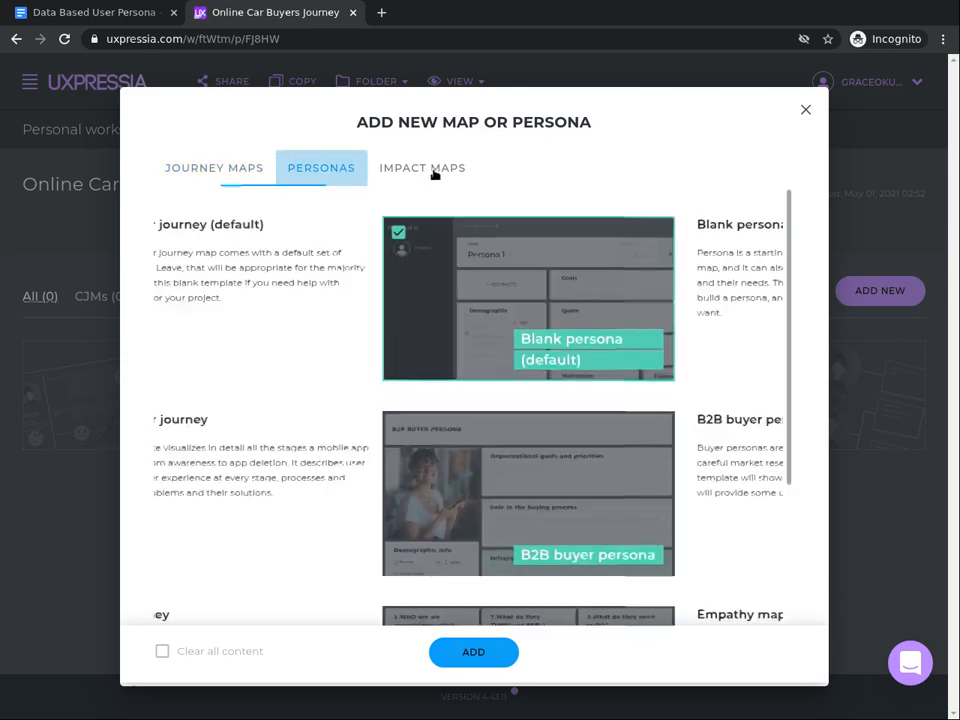
{"action": "left_click", "coordinate": [434, 174]}
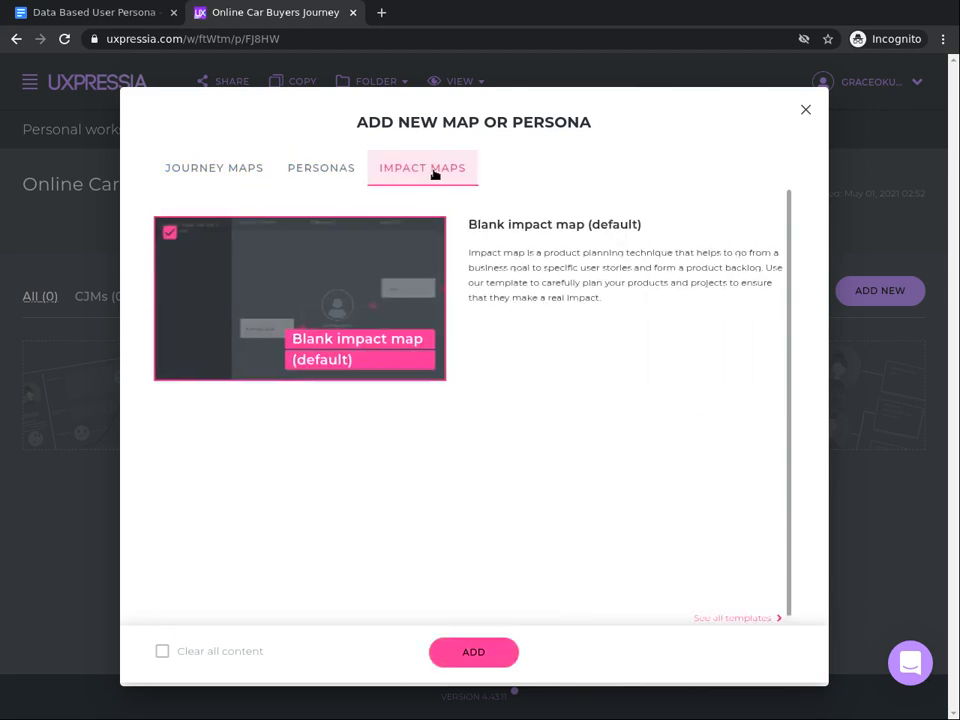
{"action": "left_click", "coordinate": [311, 181]}
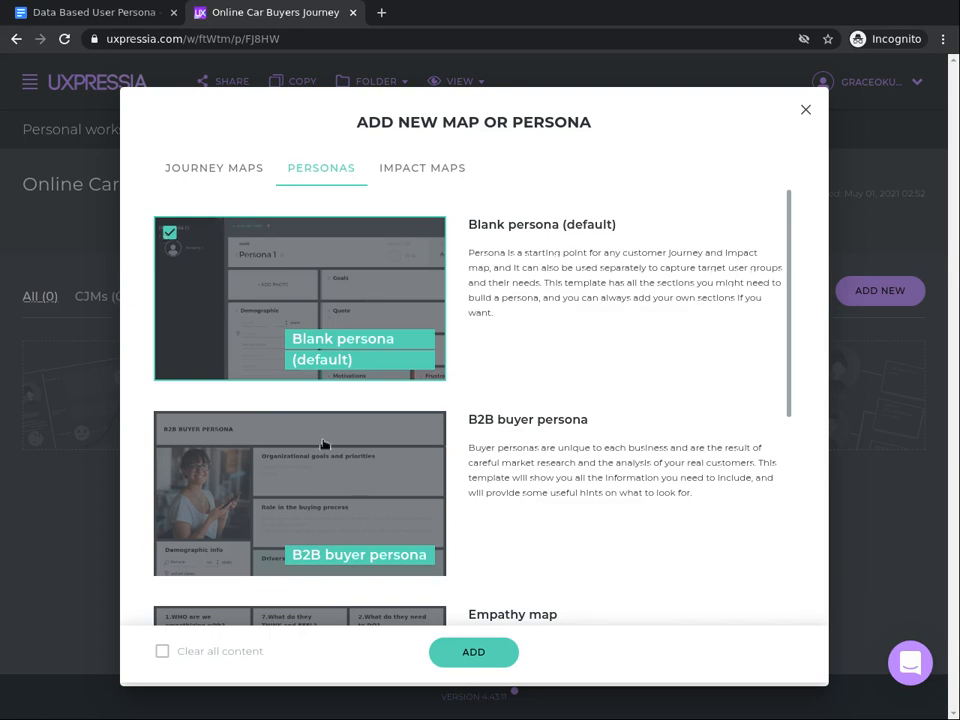
{"action": "left_click", "coordinate": [465, 653]}
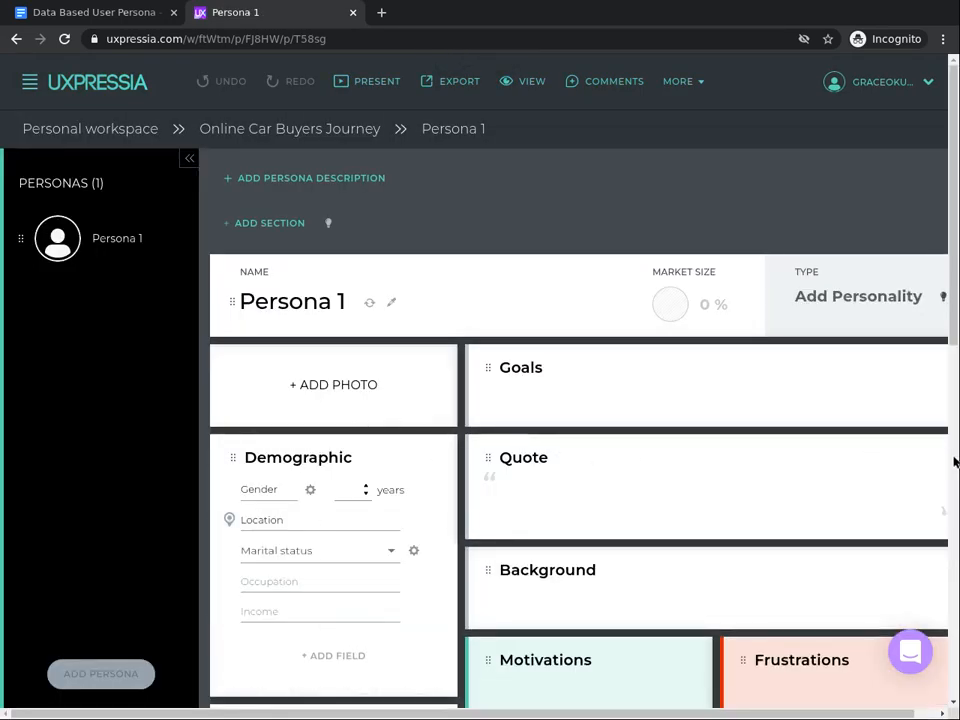
- Scroll through the blank persona's sections to review what it contains
{"action": "scroll", "coordinate": [953, 463], "scroll_direction": "down", "scroll_amount": 5}
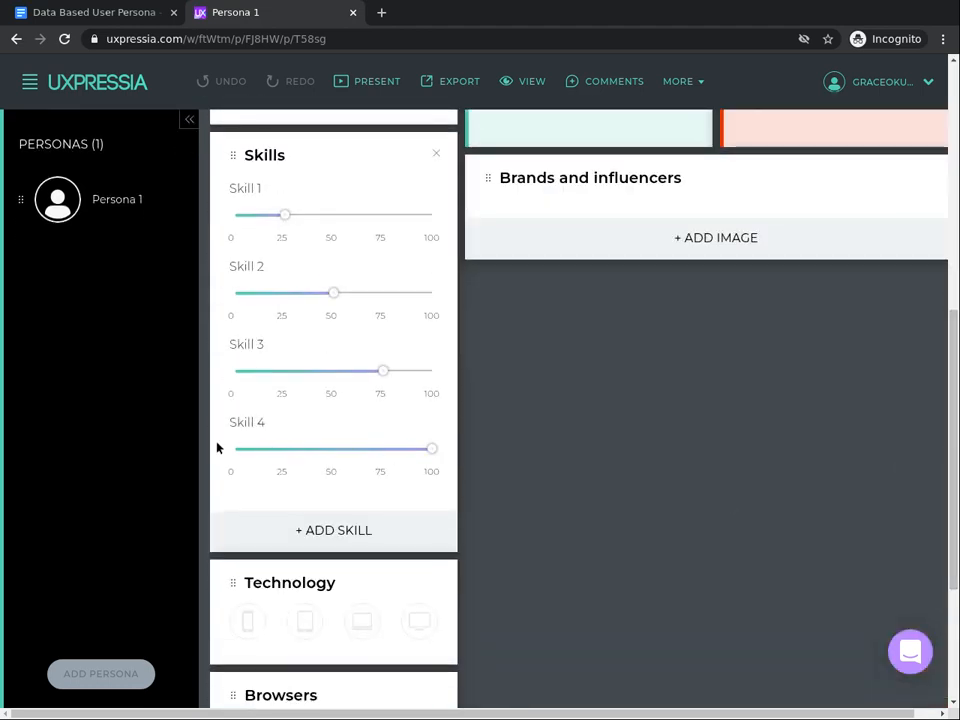
{"action": "scroll", "coordinate": [217, 448], "scroll_direction": "up", "scroll_amount": 5}
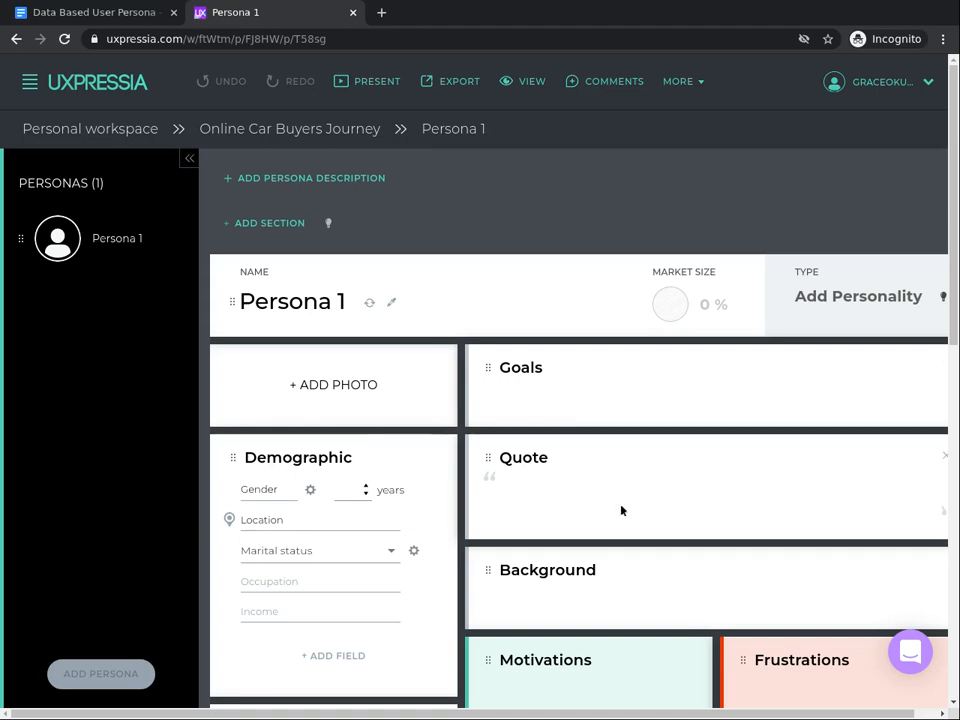
{"action": "left_click", "coordinate": [953, 704]}
{"action": "scroll", "coordinate": [953, 704], "scroll_direction": "down", "scroll_amount": 2}
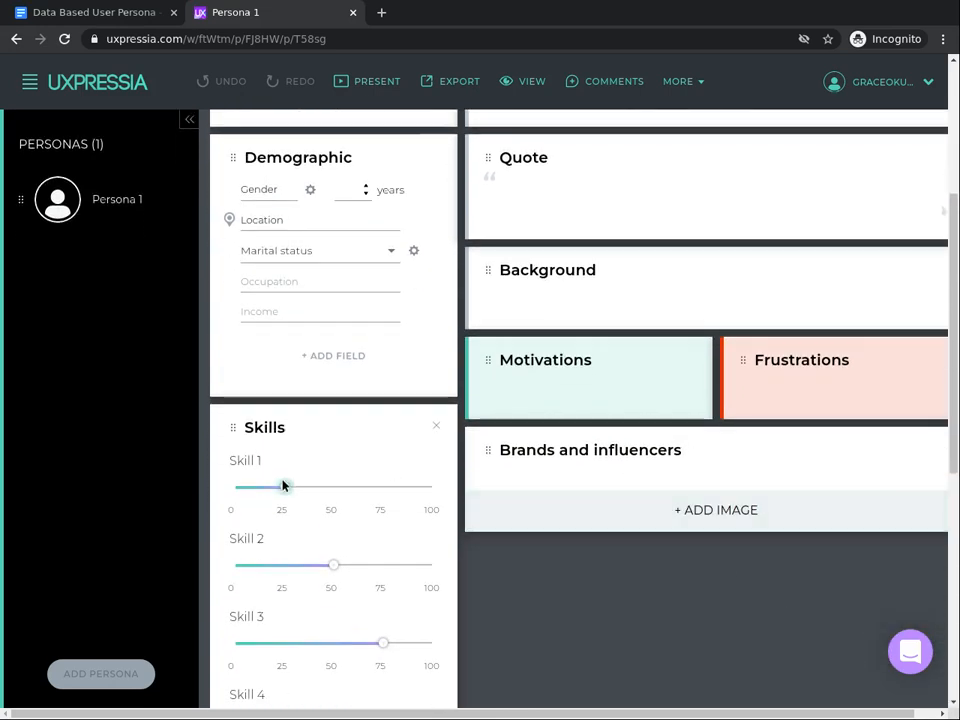
{"action": "scroll", "coordinate": [283, 484], "scroll_direction": "down", "scroll_amount": 5}
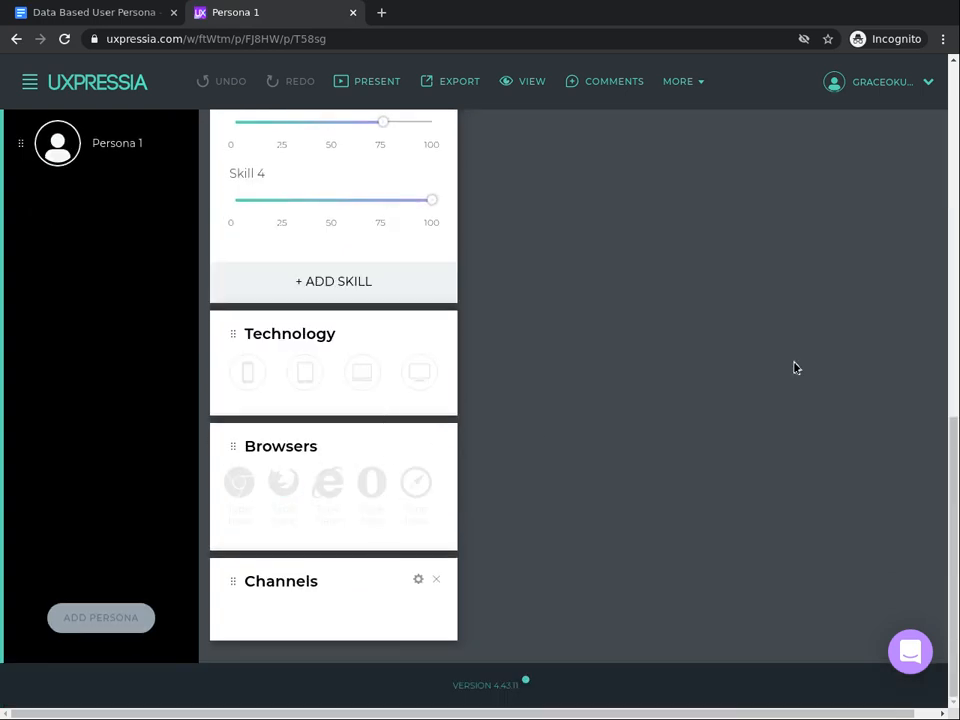
{"action": "left_click", "coordinate": [955, 178]}
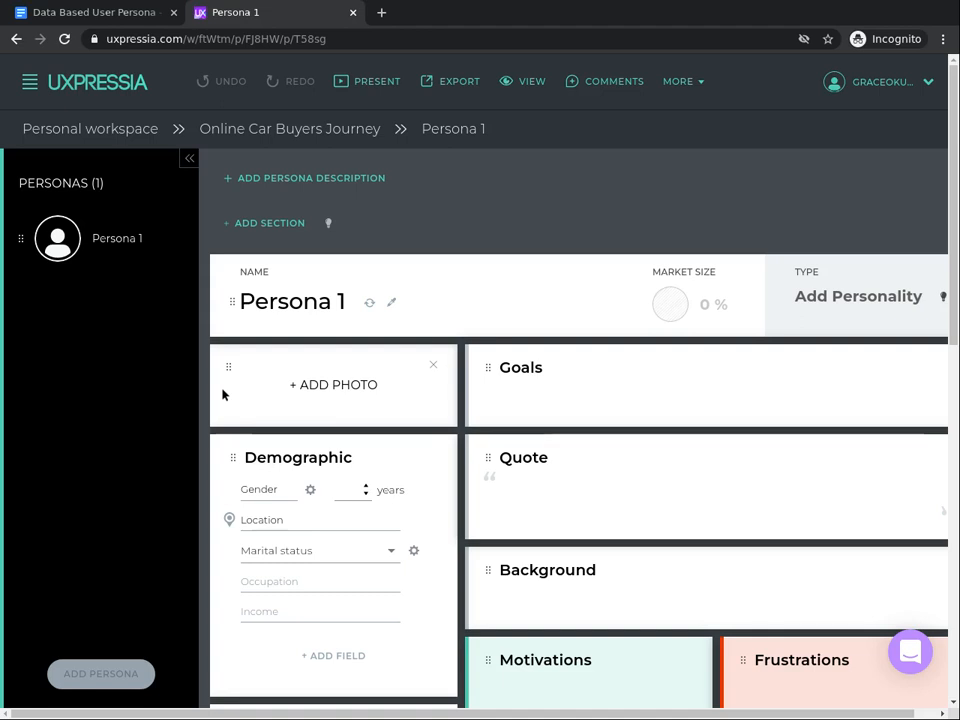
- Switch to the Data Based User Persona document and read through its persona sections
{"action": "left_click", "coordinate": [85, 15]}
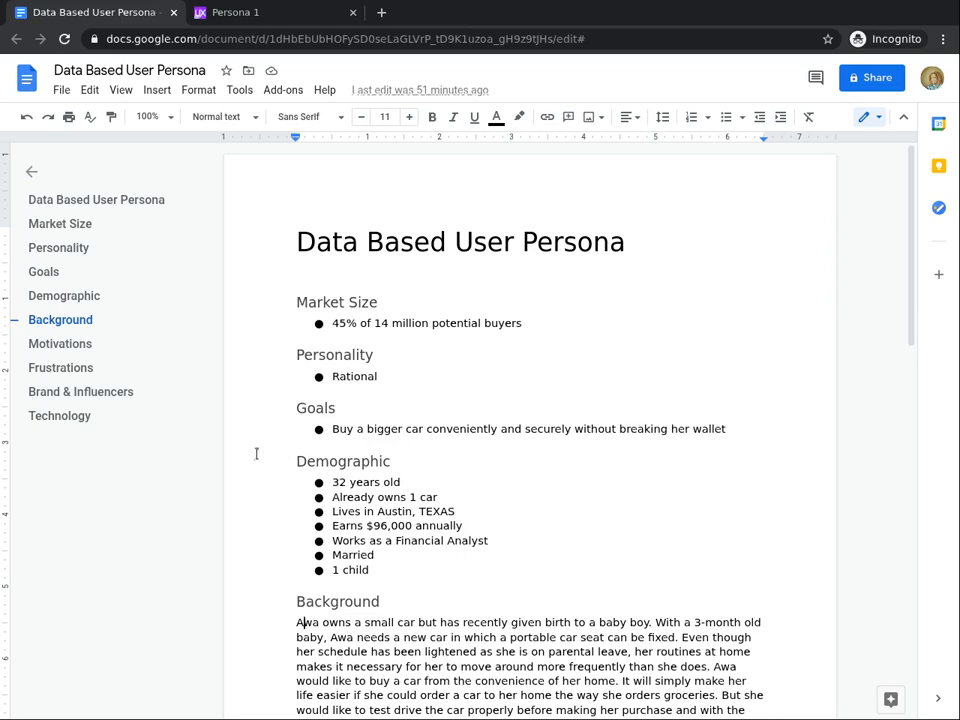
{"action": "scroll", "coordinate": [256, 454], "scroll_direction": "down", "scroll_amount": 10}
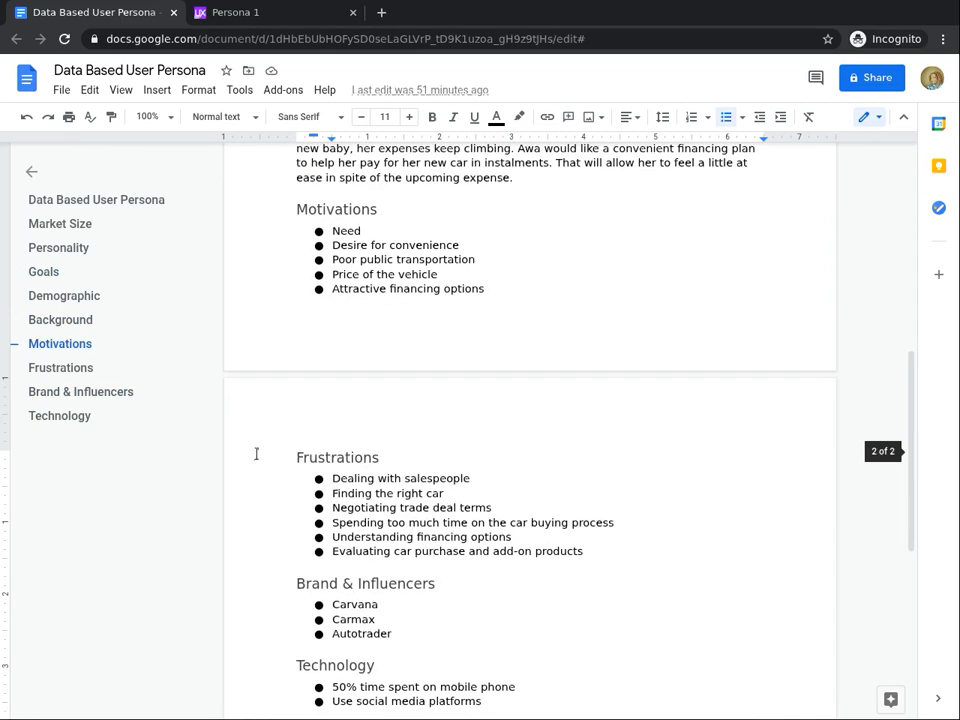
{"action": "key", "text": "Page_Up"}
{"action": "key", "text": "Page_Up"}
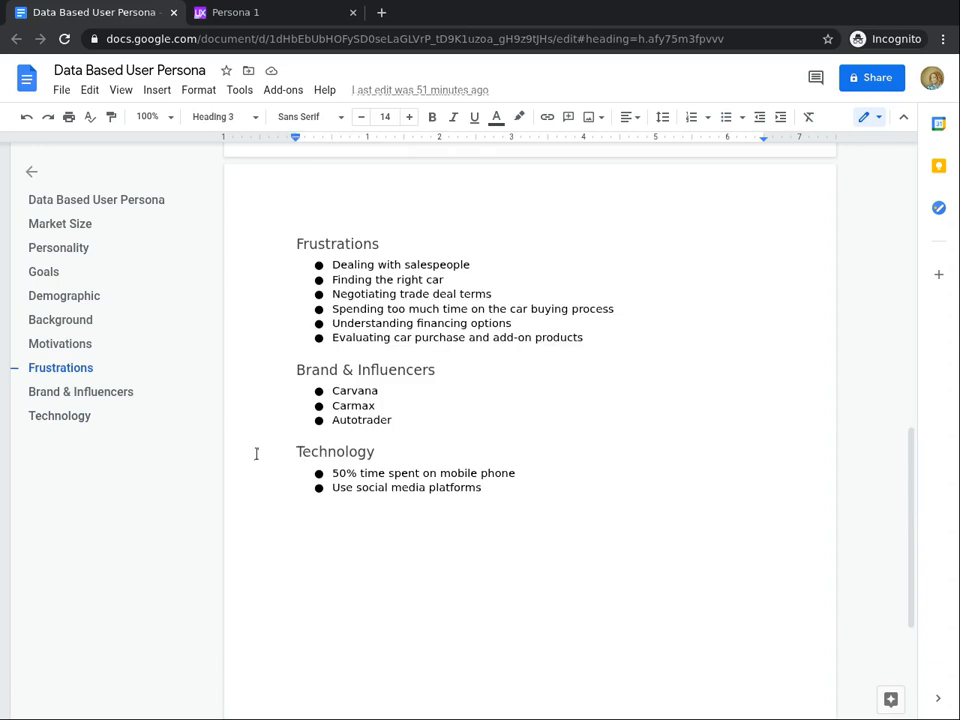
{"action": "key", "text": "Page_Up"}
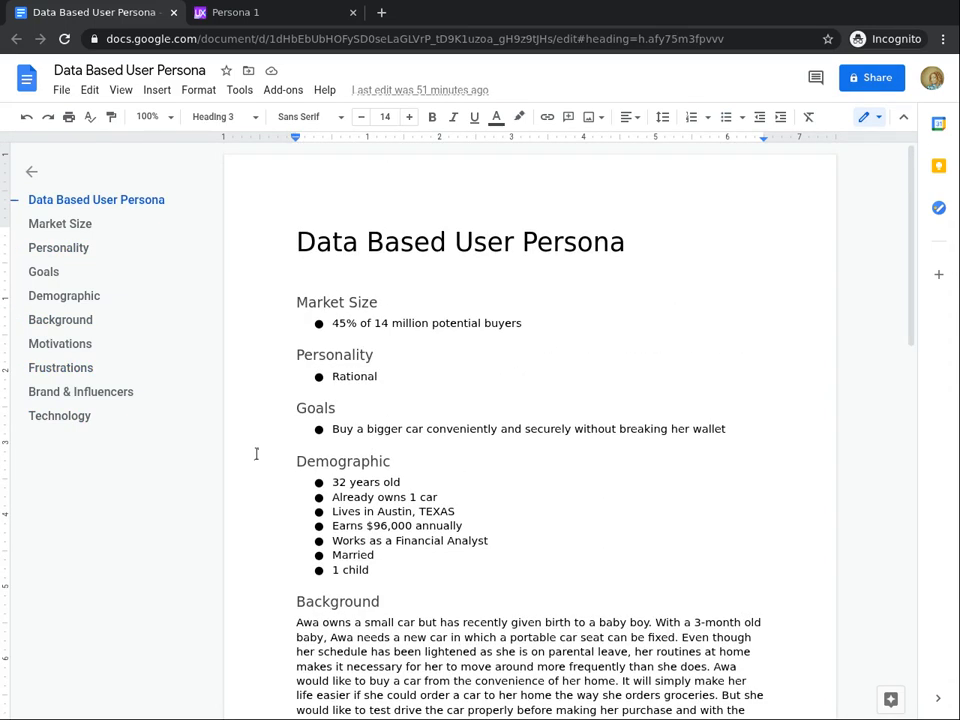
{"action": "key", "text": "Page_Down"}
{"action": "key", "text": "Page_Down"}
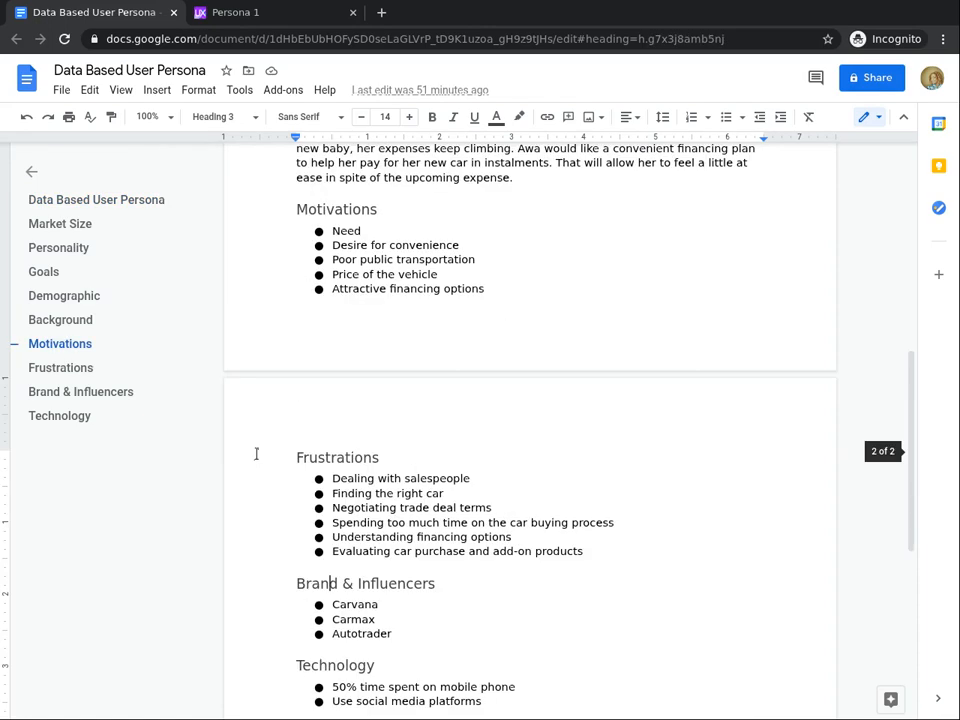
{"action": "key", "text": "Page_Up"}
{"action": "key", "text": "Page_Up"}
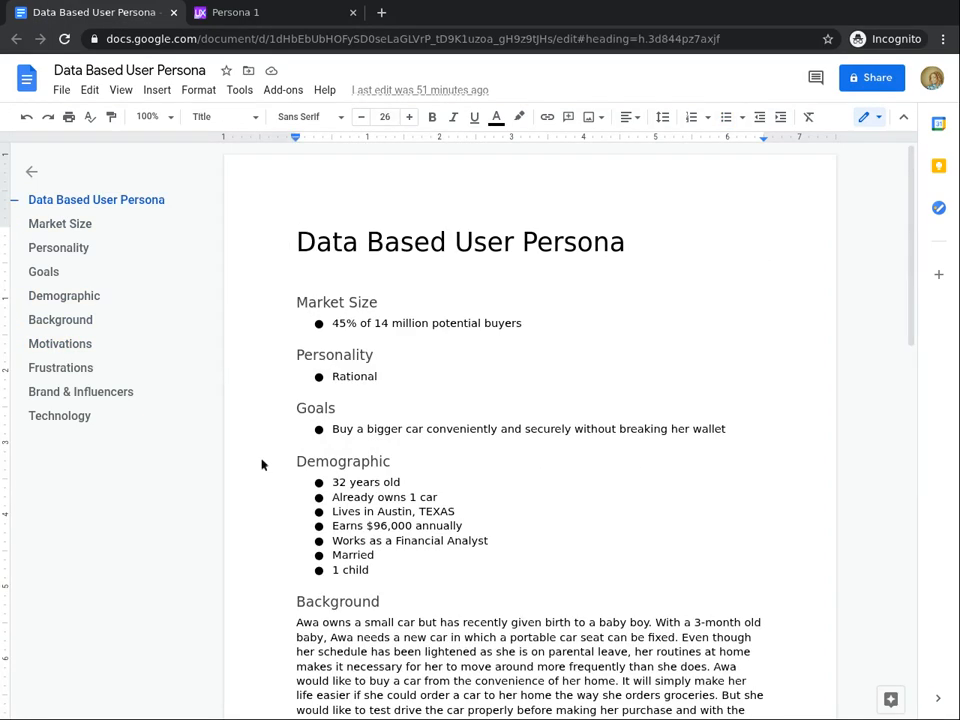
{"action": "key", "text": "Page_Down"}
{"action": "key", "text": "Page_Down"}
{"action": "key", "text": "Page_Down"}
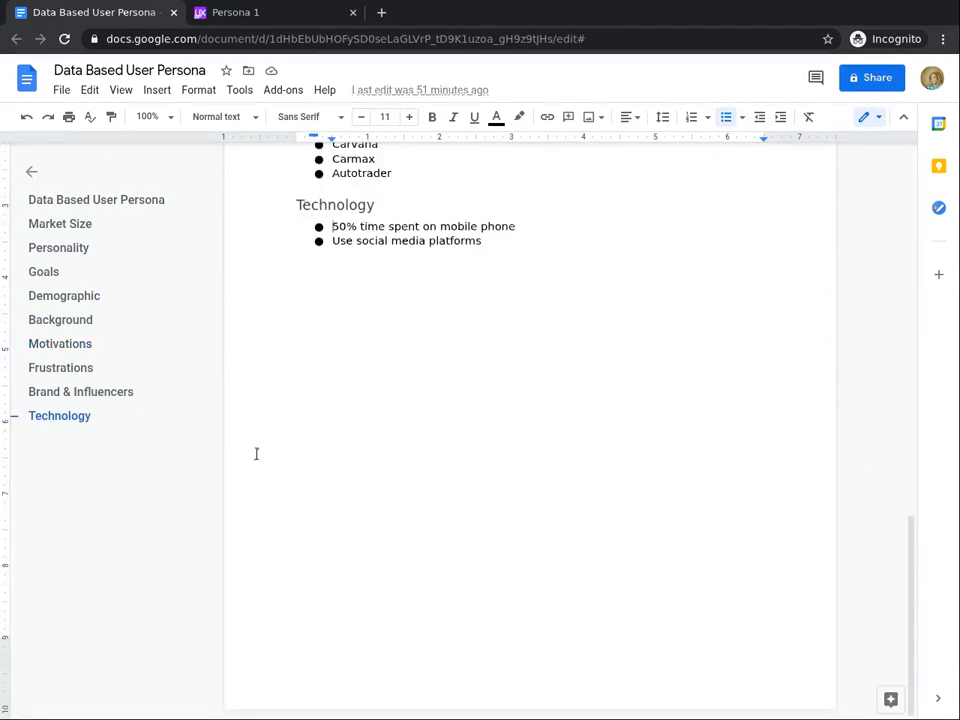
{"action": "key", "text": "Page_Up"}
{"action": "key", "text": "Page_Up"}
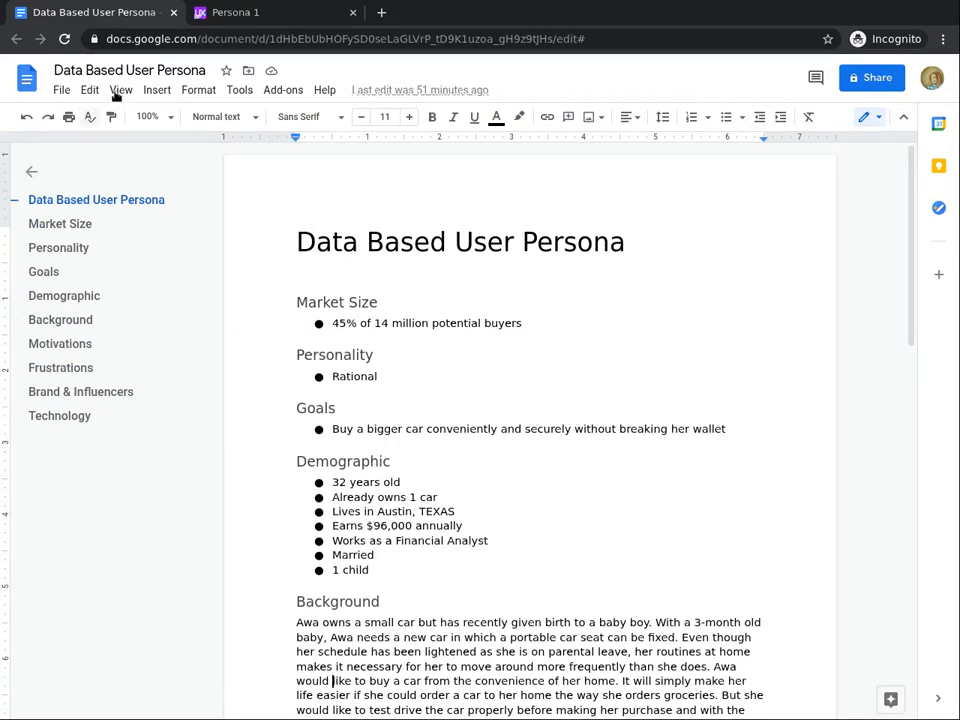
- Return to the persona and replace its name with a generated female United States name
{"action": "left_click", "coordinate": [240, 12]}
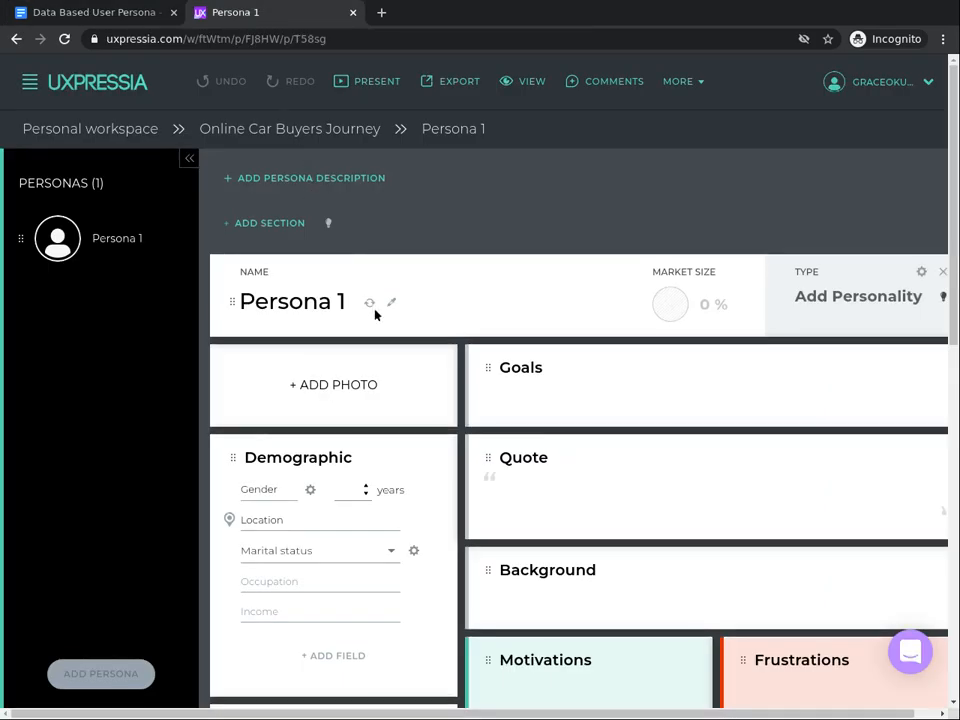
{"action": "triple_click", "coordinate": [301, 292]}
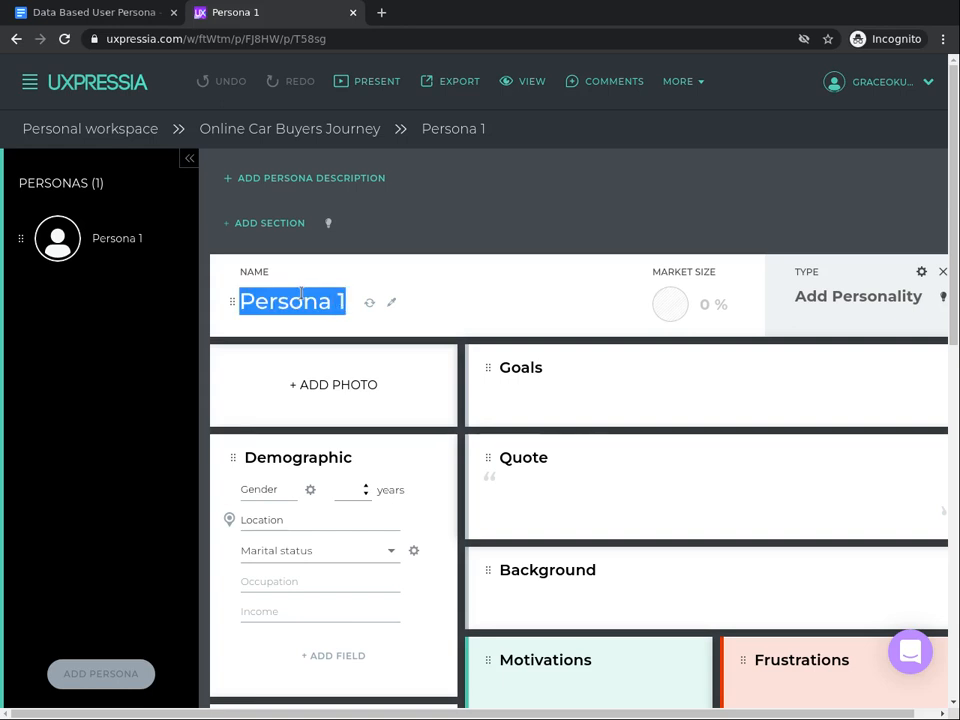
{"action": "left_click", "coordinate": [367, 309]}
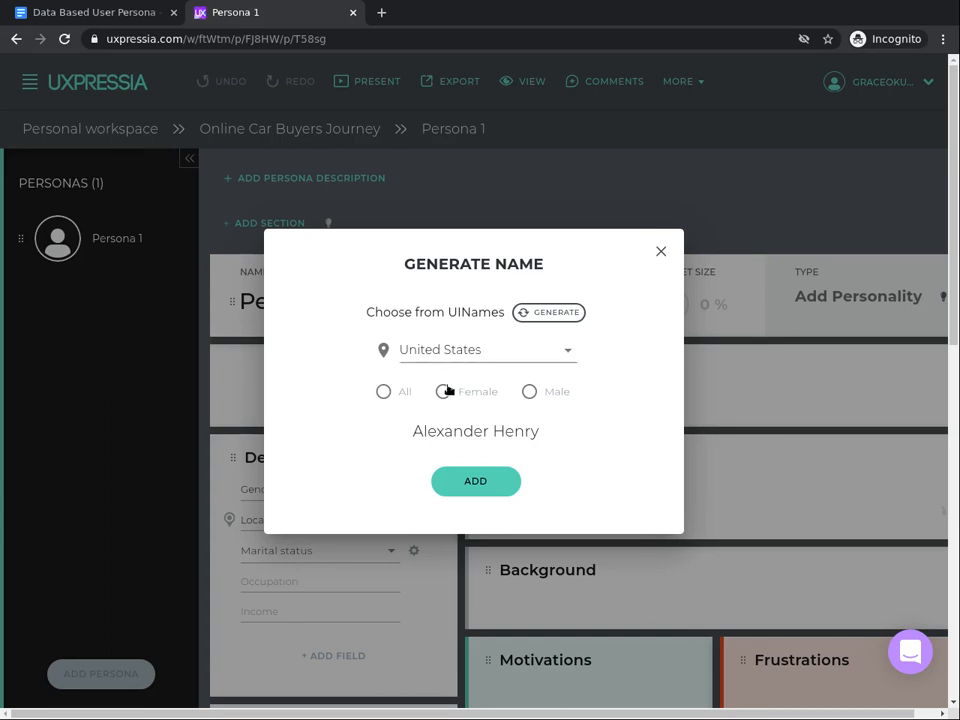
{"action": "left_click", "coordinate": [442, 393]}
{"action": "left_click", "coordinate": [546, 316]}
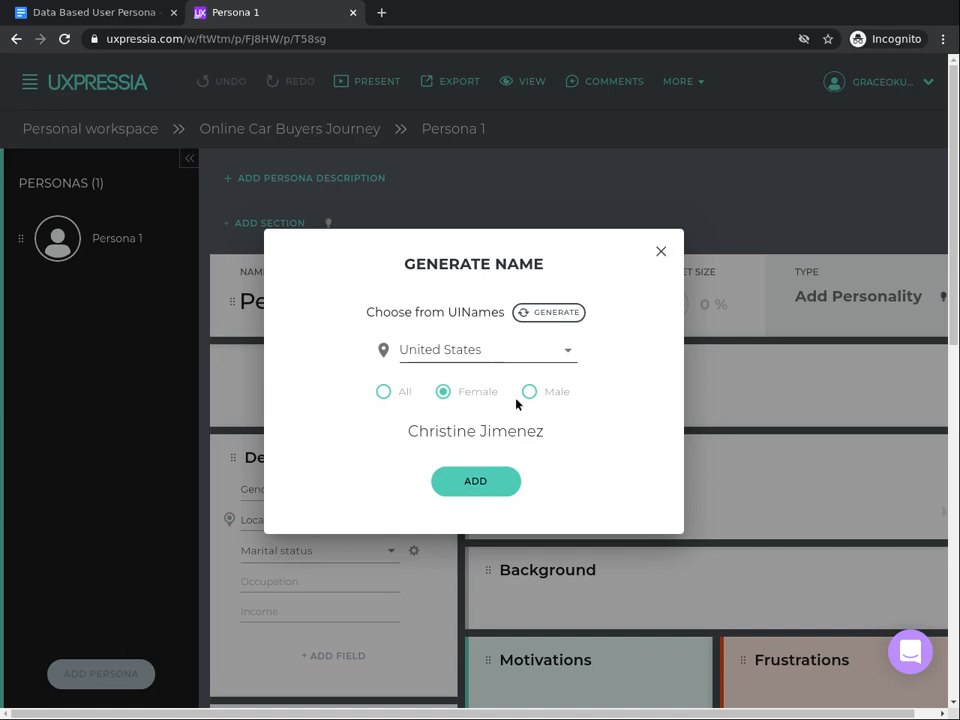
{"action": "left_click", "coordinate": [476, 483]}
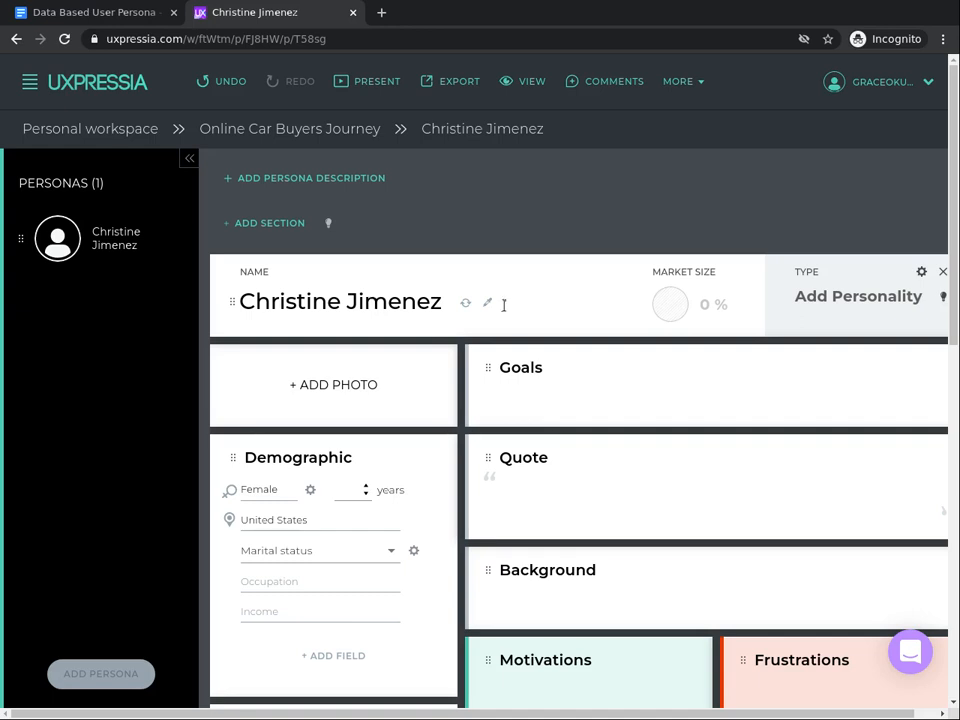
- Set the persona's market size to 45% and its personality type to Rational
{"action": "double_click", "coordinate": [702, 303]}
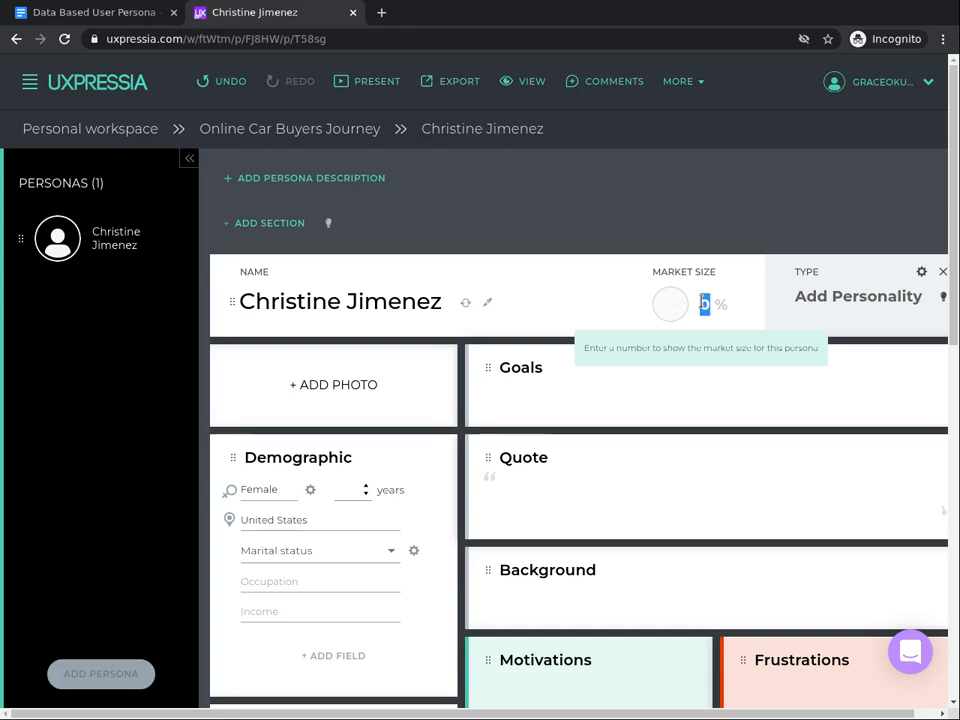
{"action": "type", "text": "45"}
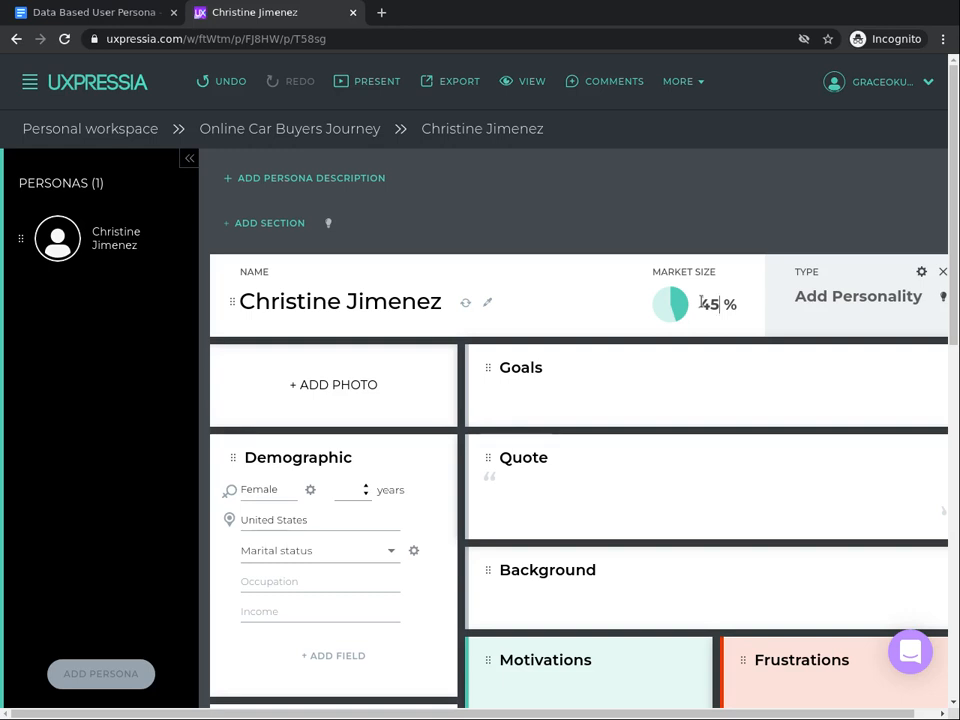
{"action": "left_click", "coordinate": [920, 301]}
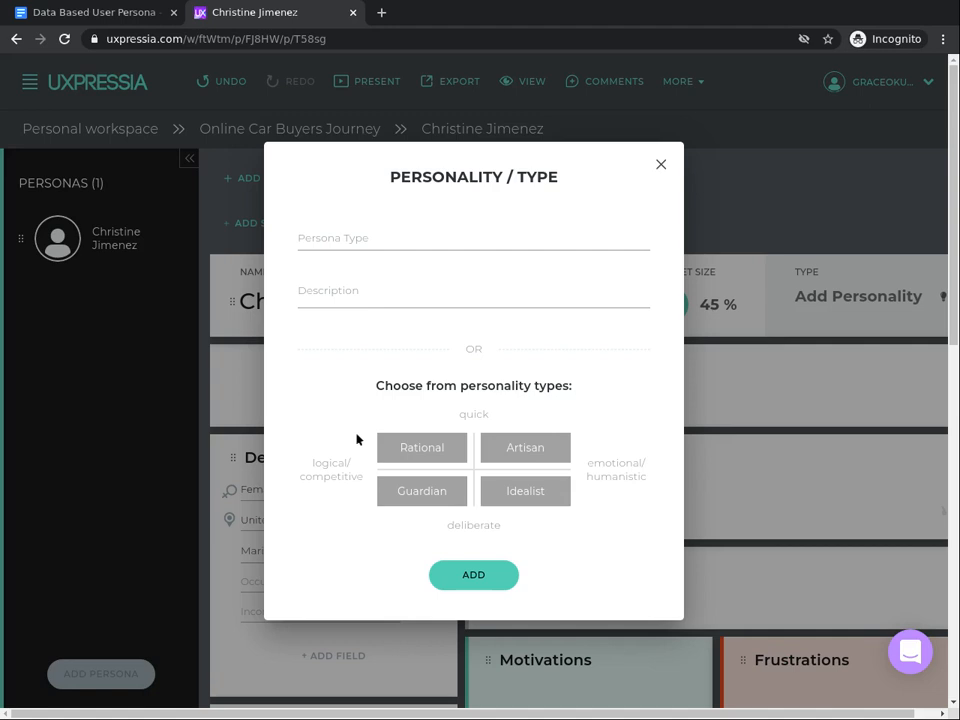
{"action": "left_click", "coordinate": [407, 453]}
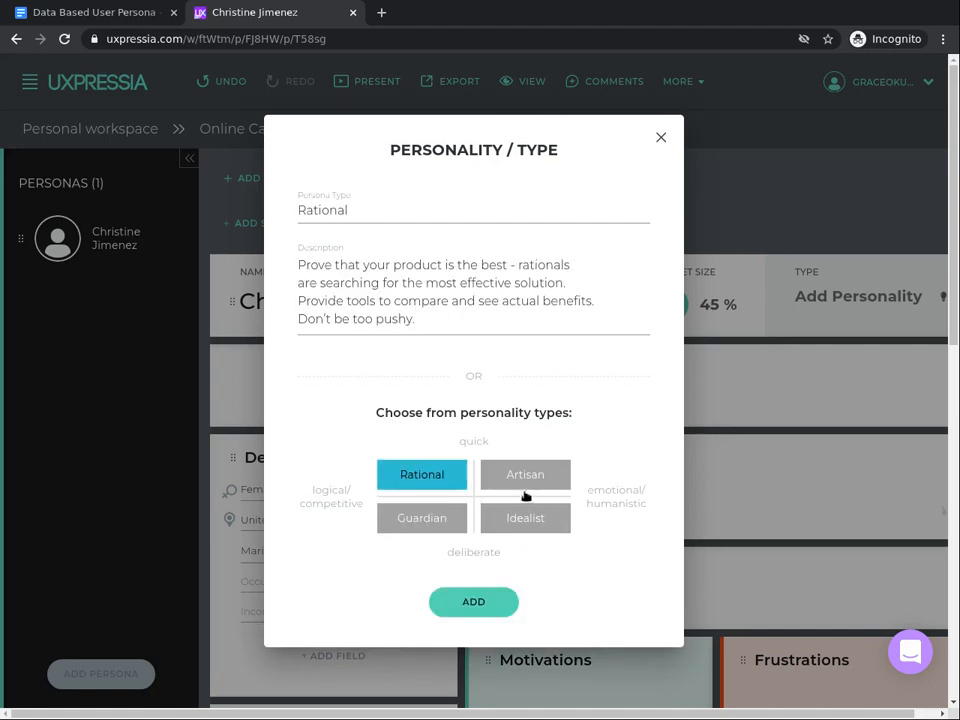
{"action": "left_click", "coordinate": [473, 602]}
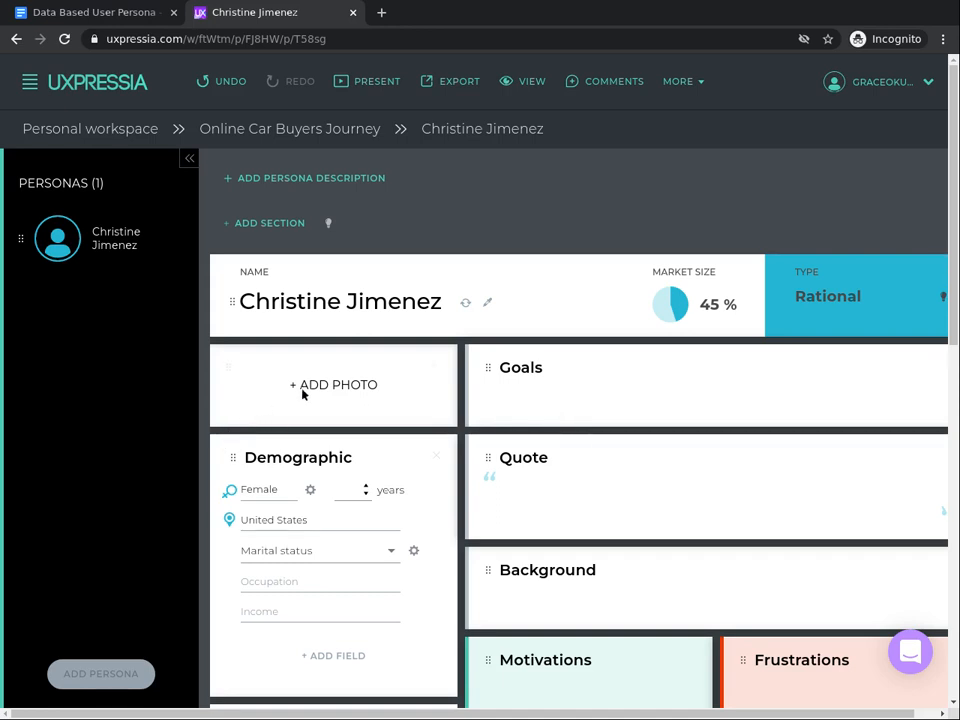
- Add a generated photo of a smiling, brown-haired woman aged 30 to 33 as the persona's photo
{"action": "left_click", "coordinate": [334, 390]}
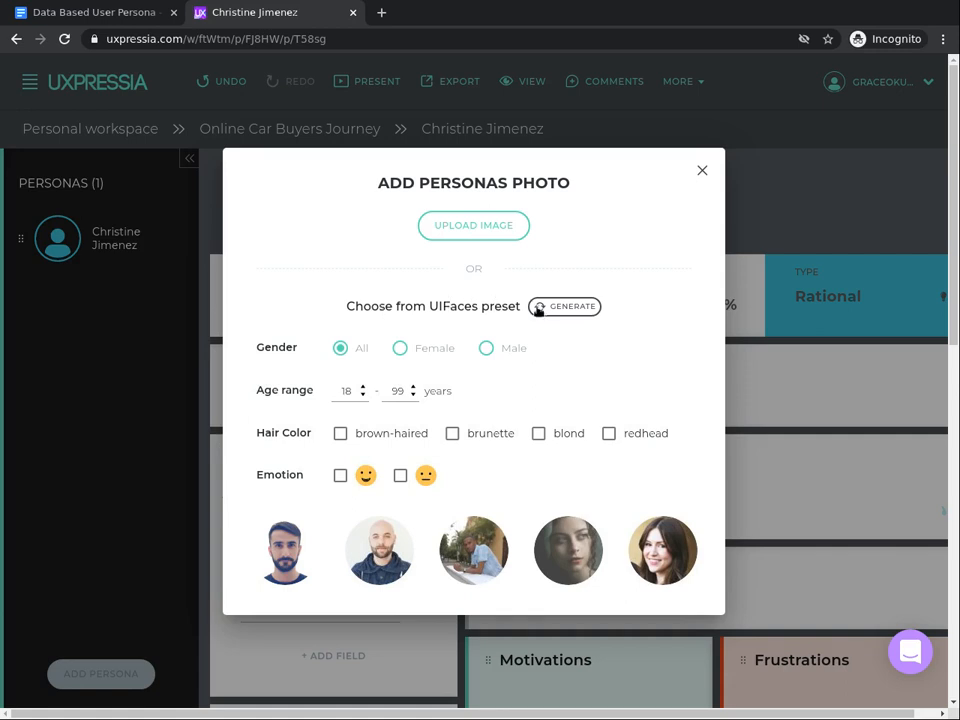
{"action": "left_click", "coordinate": [398, 348]}
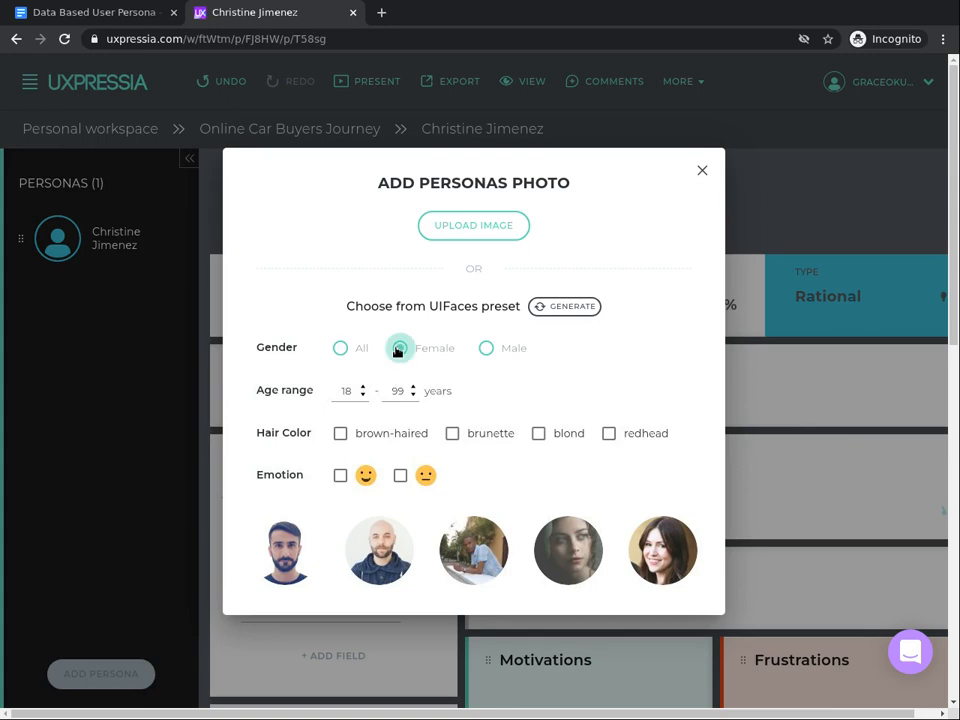
{"action": "left_click", "coordinate": [341, 391]}
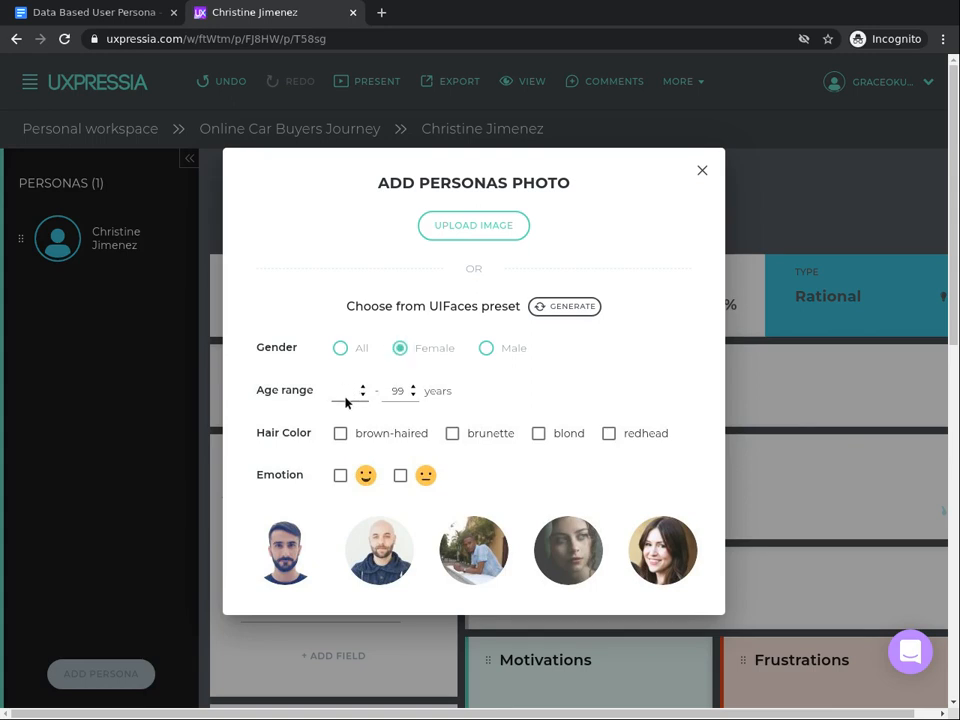
{"action": "left_click", "coordinate": [410, 394]}
{"action": "left_click", "coordinate": [339, 434]}
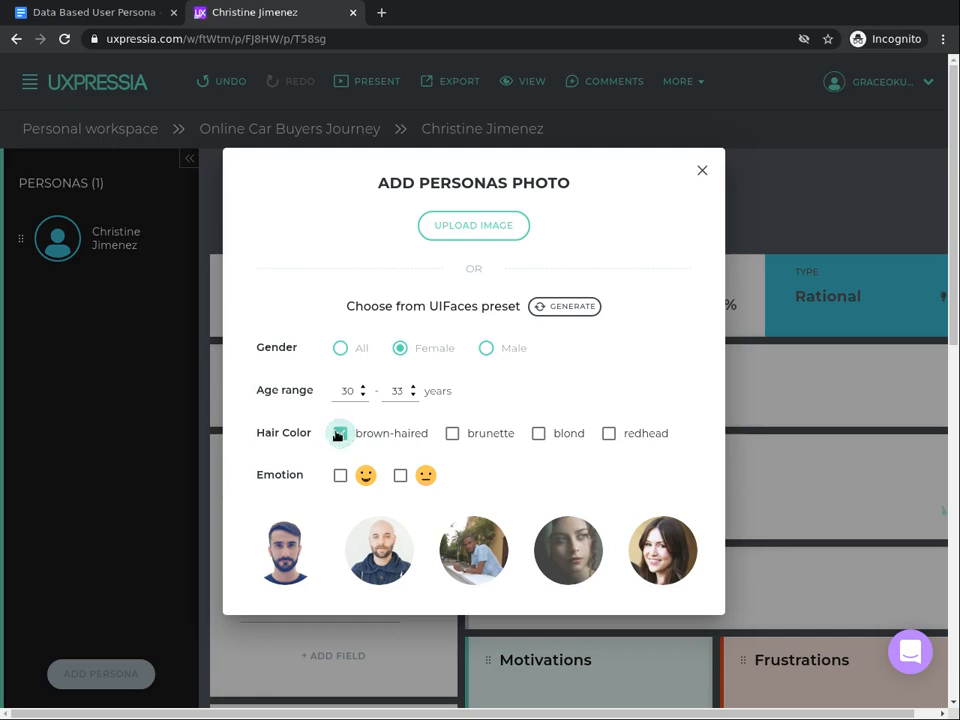
{"action": "left_click", "coordinate": [338, 477]}
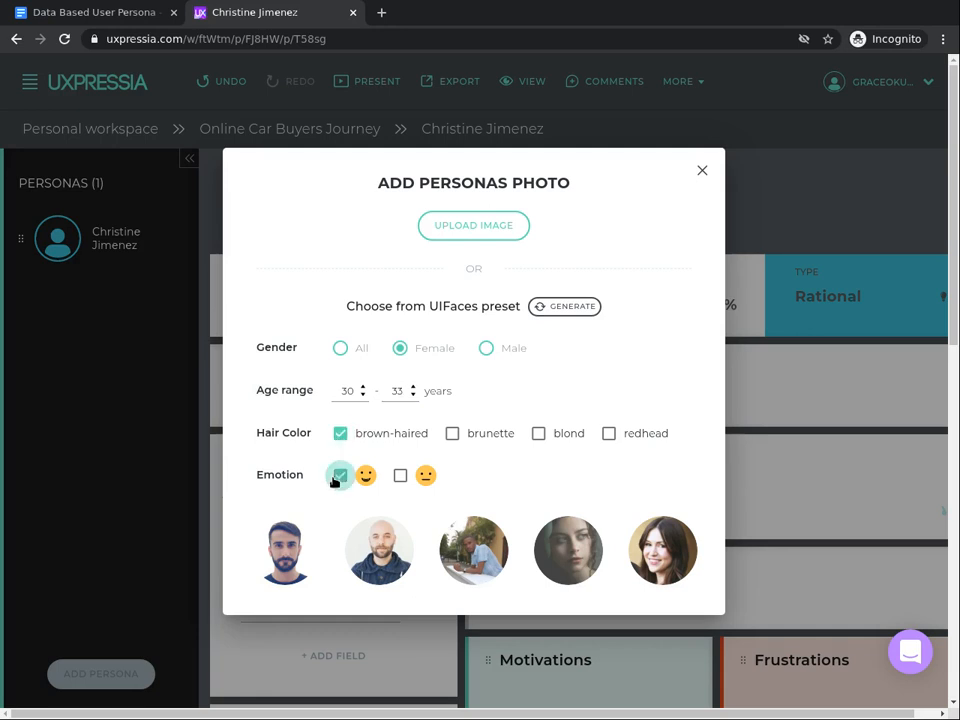
{"action": "left_click", "coordinate": [567, 308]}
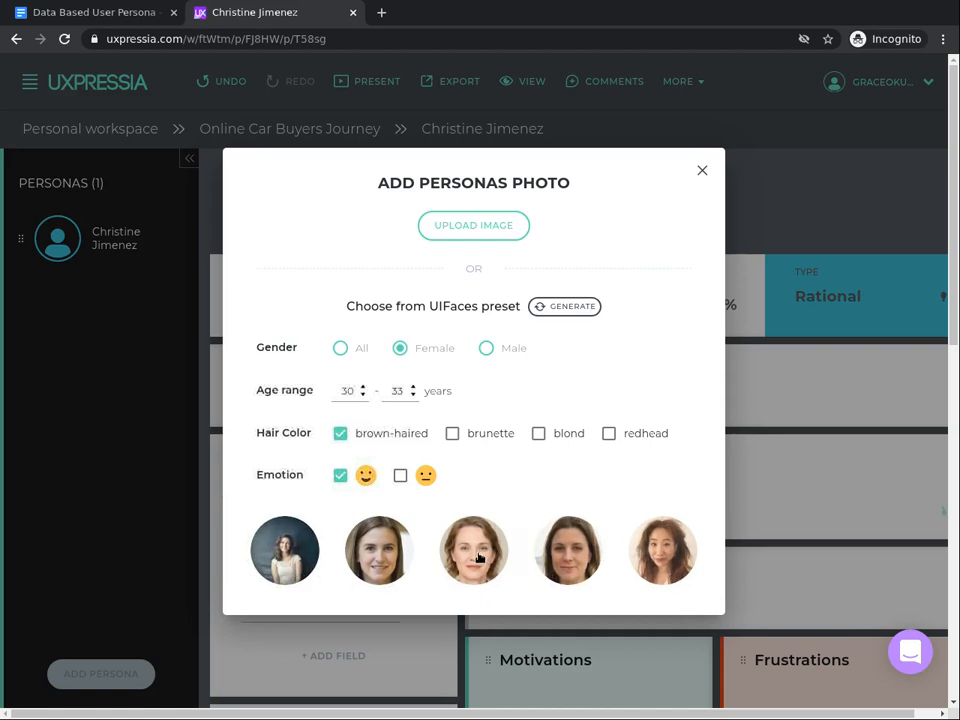
{"action": "left_click", "coordinate": [478, 558]}
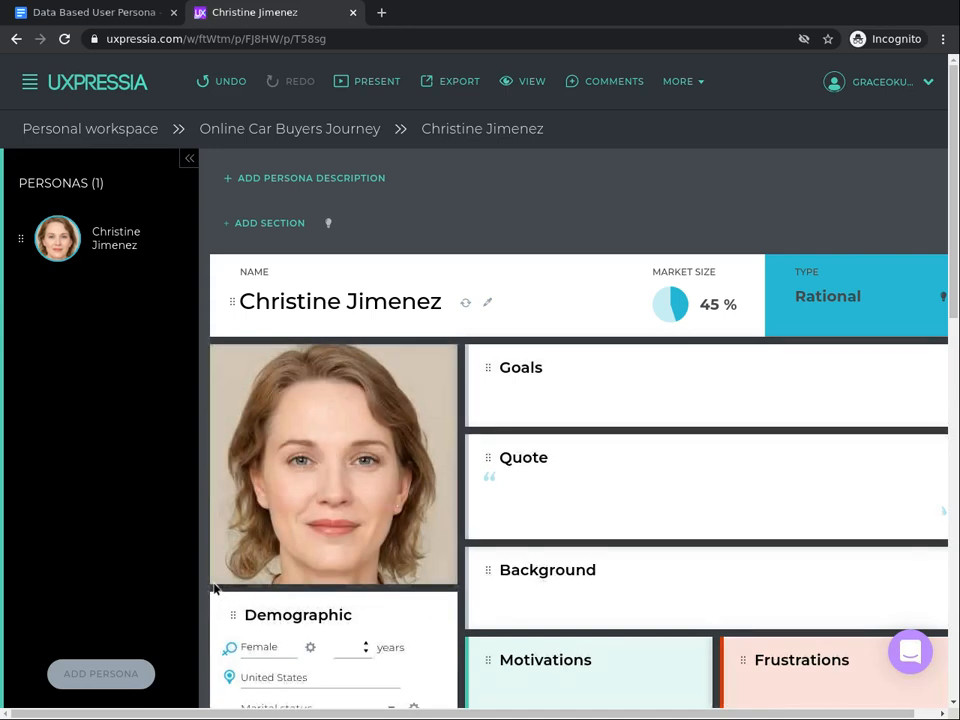
- Set the persona's age to 32 years and her marital status to Married
{"action": "mouse_move", "coordinate": [426, 495]}
{"action": "mouse_move", "coordinate": [399, 516]}
{"action": "scroll", "coordinate": [384, 705], "scroll_direction": "down", "scroll_amount": 10}
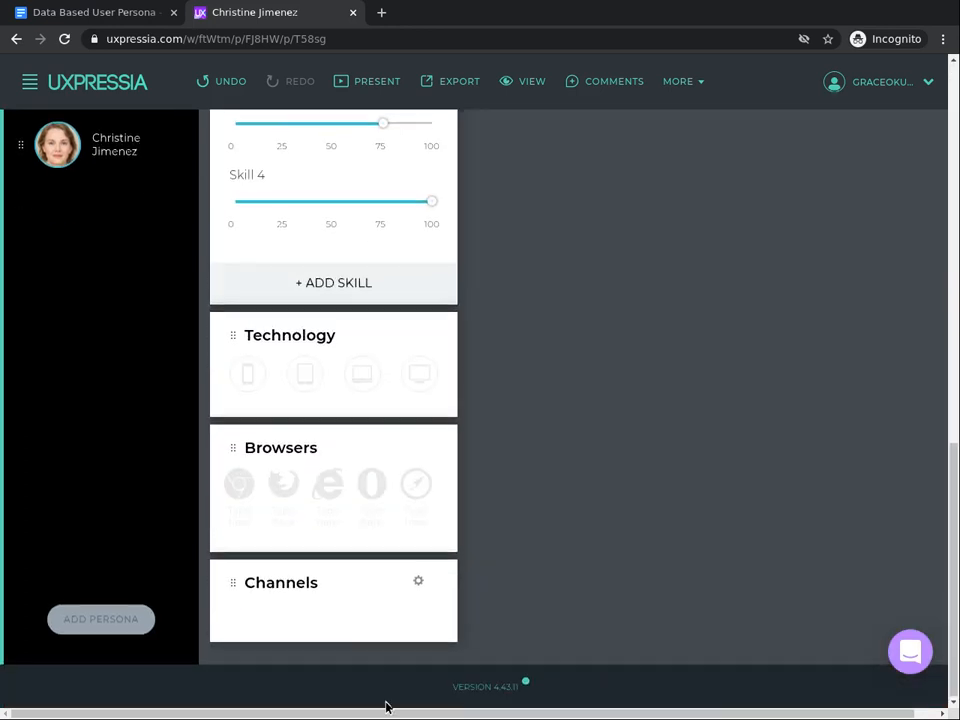
{"action": "scroll", "coordinate": [386, 706], "scroll_direction": "up", "scroll_amount": 5}
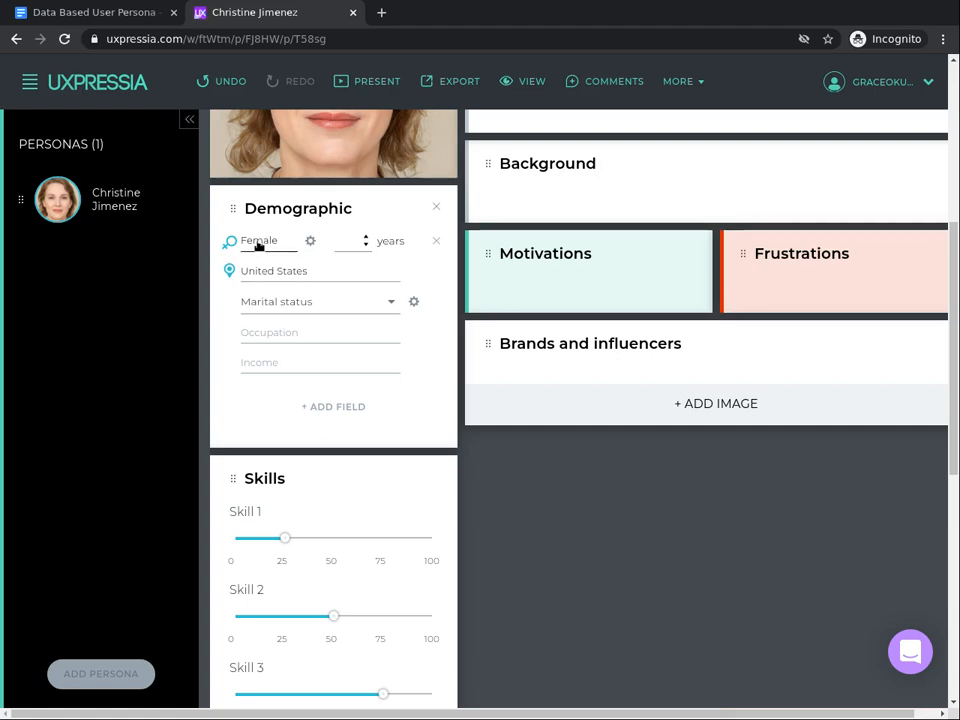
{"action": "left_click", "coordinate": [349, 236]}
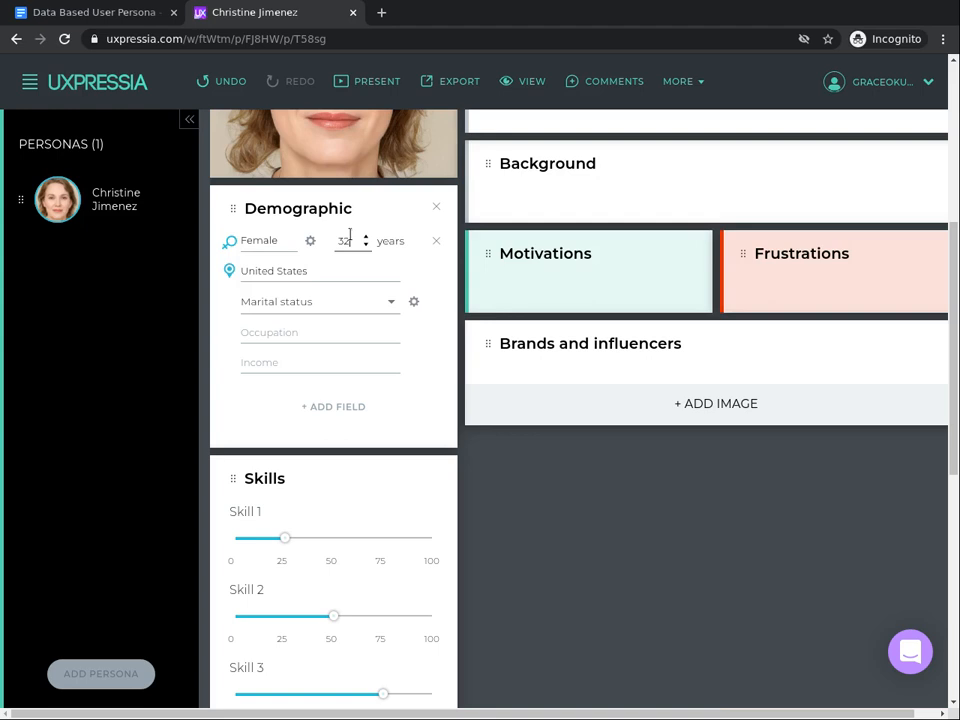
{"action": "left_click", "coordinate": [326, 304]}
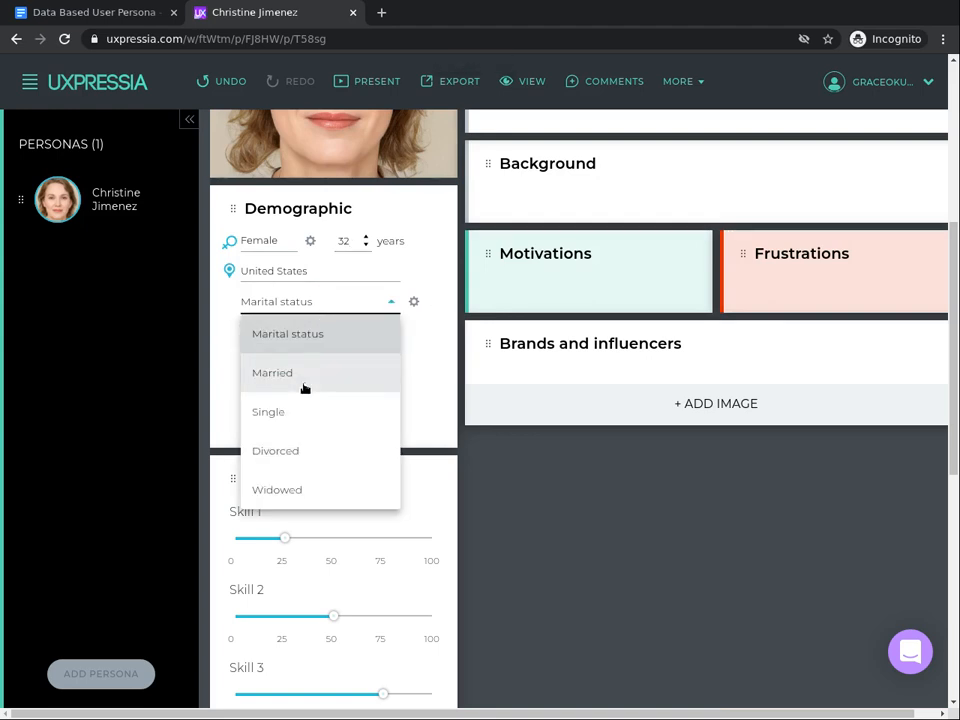
{"action": "left_click", "coordinate": [305, 388]}
- Fill in the occupation as Financial Analyst and the income as $96,000/yr
{"action": "left_click", "coordinate": [346, 322]}
{"action": "type", "text": "Fin"}
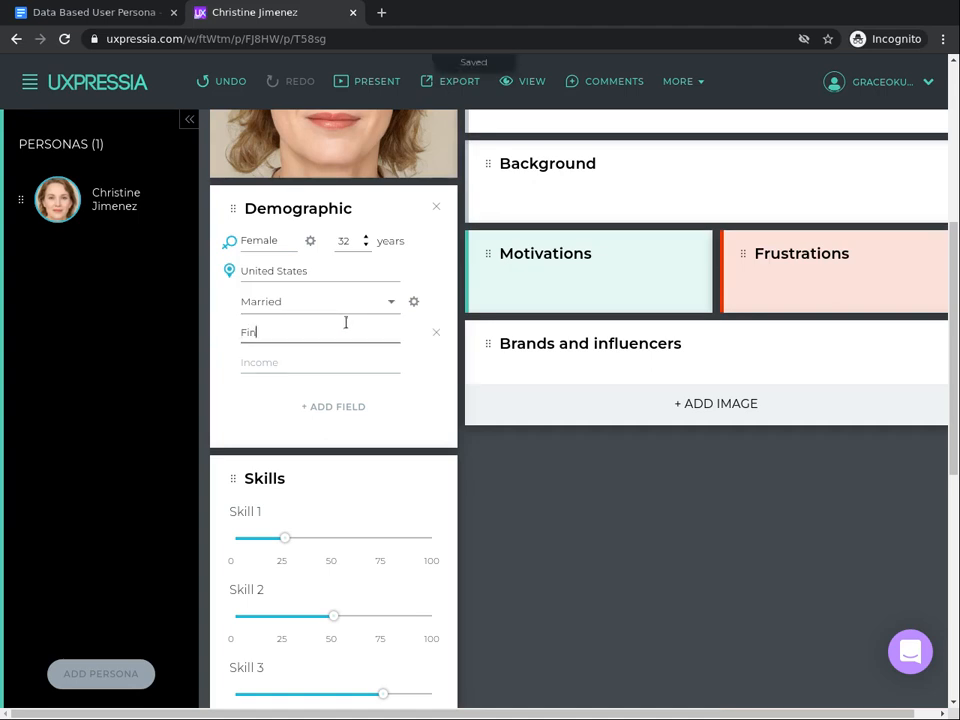
{"action": "type", "text": "ancial"}
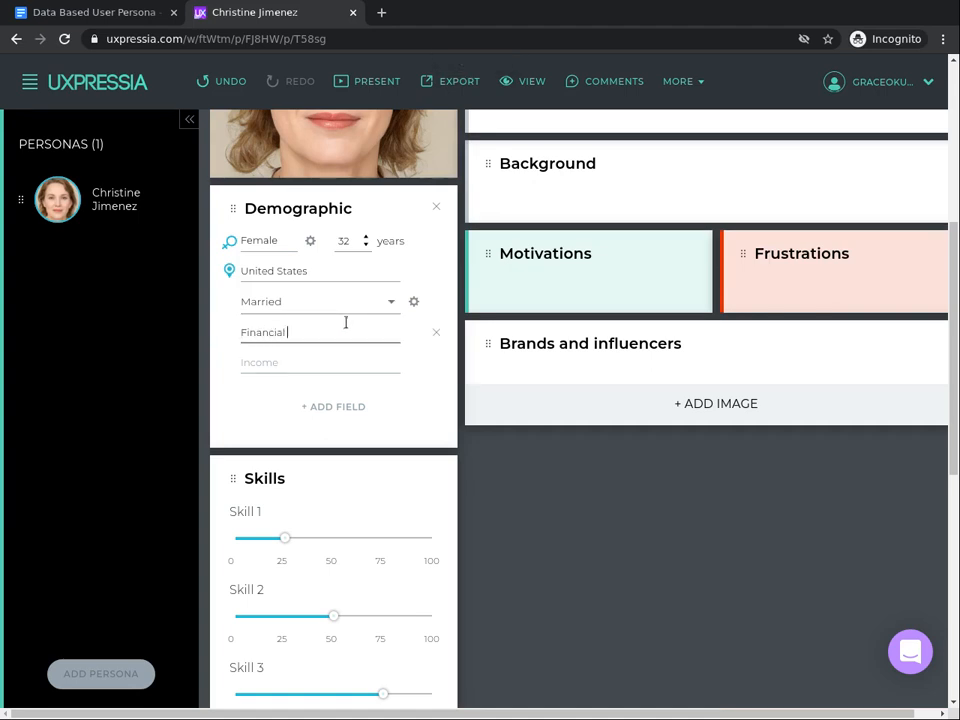
{"action": "type", "text": " An"}
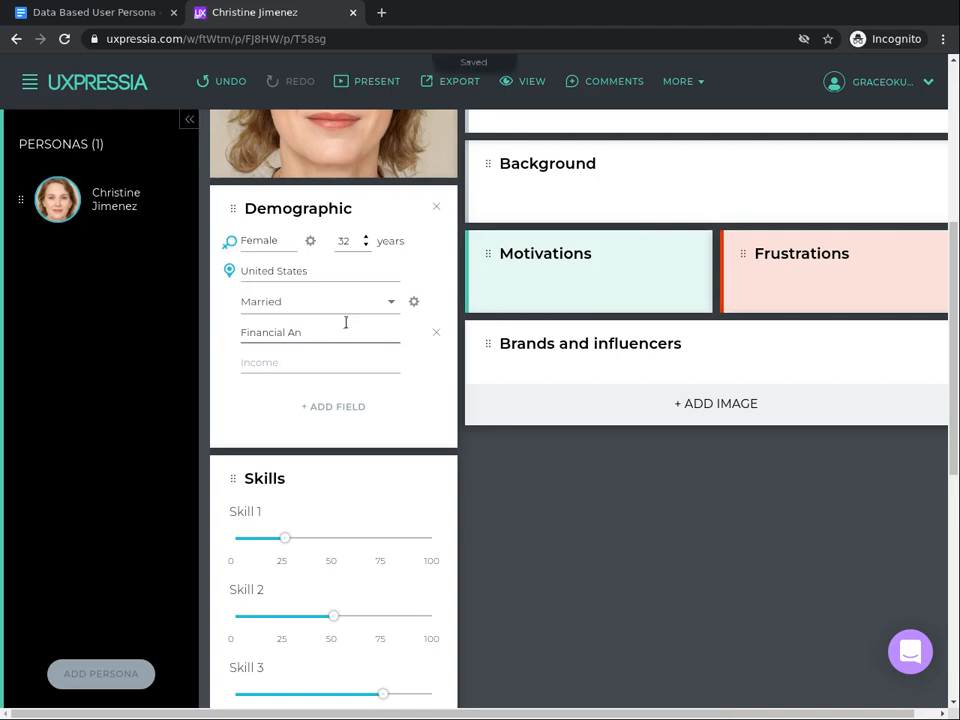
{"action": "type", "text": "alyst"}
{"action": "left_click", "coordinate": [352, 364]}
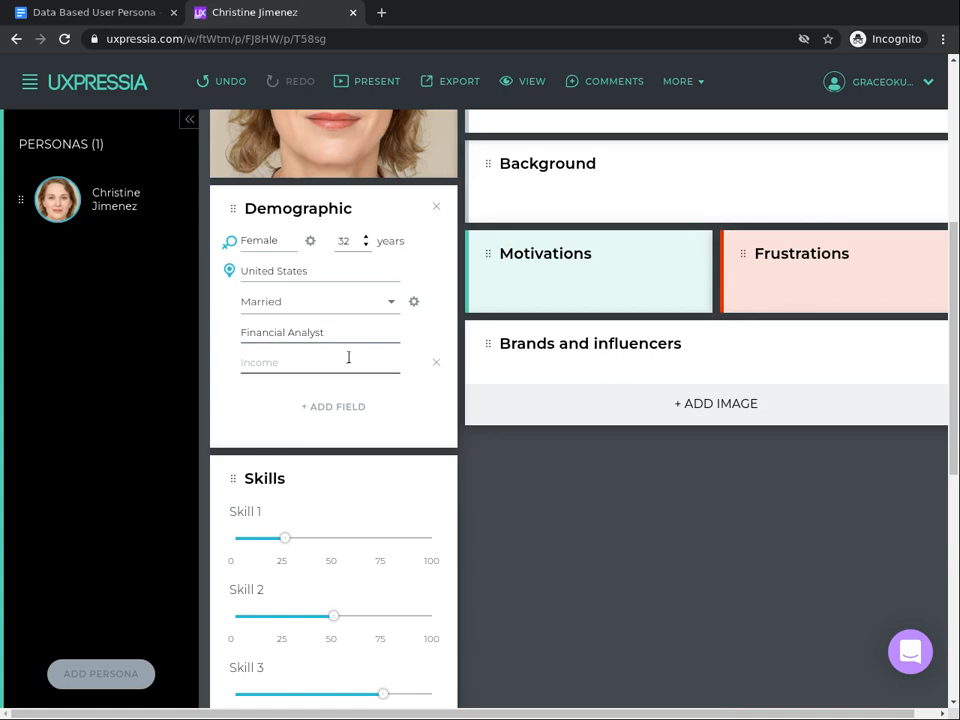
{"action": "type", "text": "$96,000"}
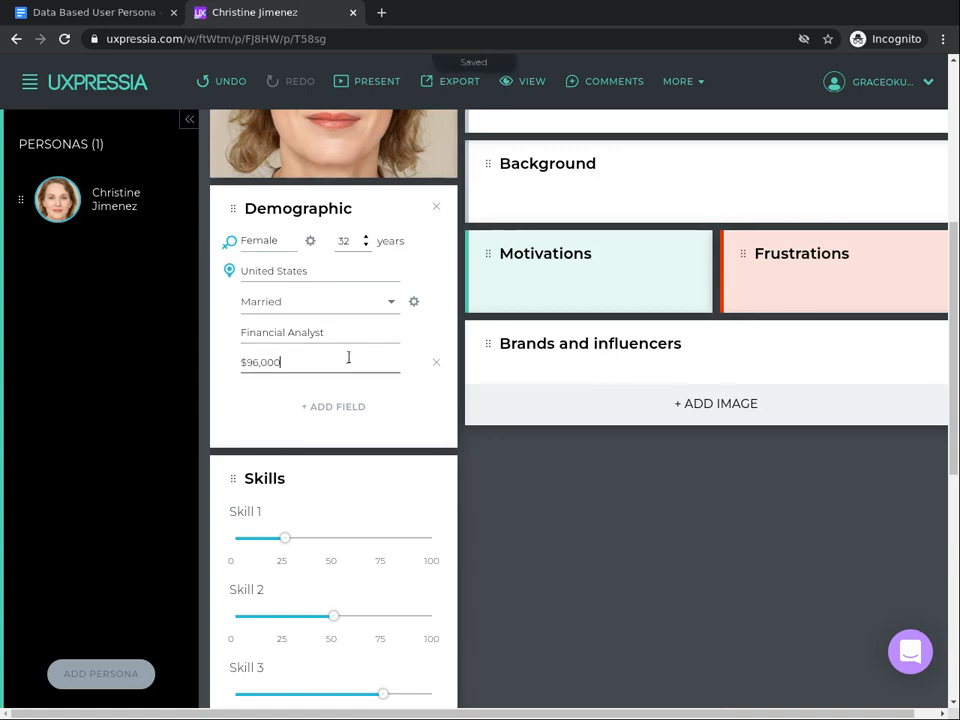
{"action": "type", "text": "/yr"}
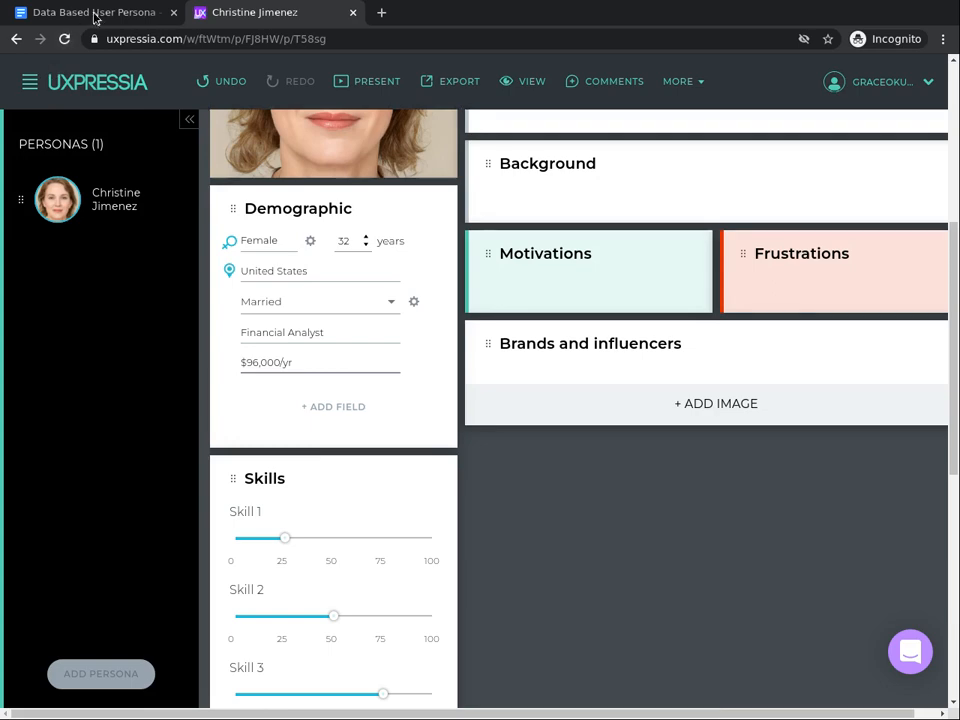
- Check the persona document, then add a text field to Demographic reading "Lives in Austin, Texas"
{"action": "left_click", "coordinate": [100, 17]}
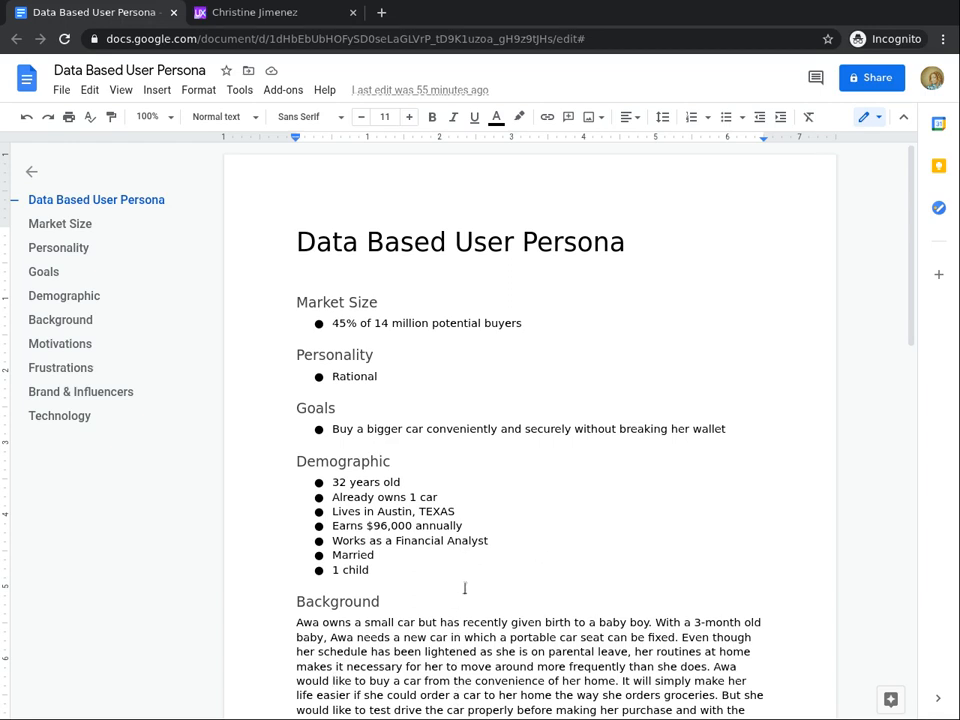
{"action": "left_click", "coordinate": [236, 16]}
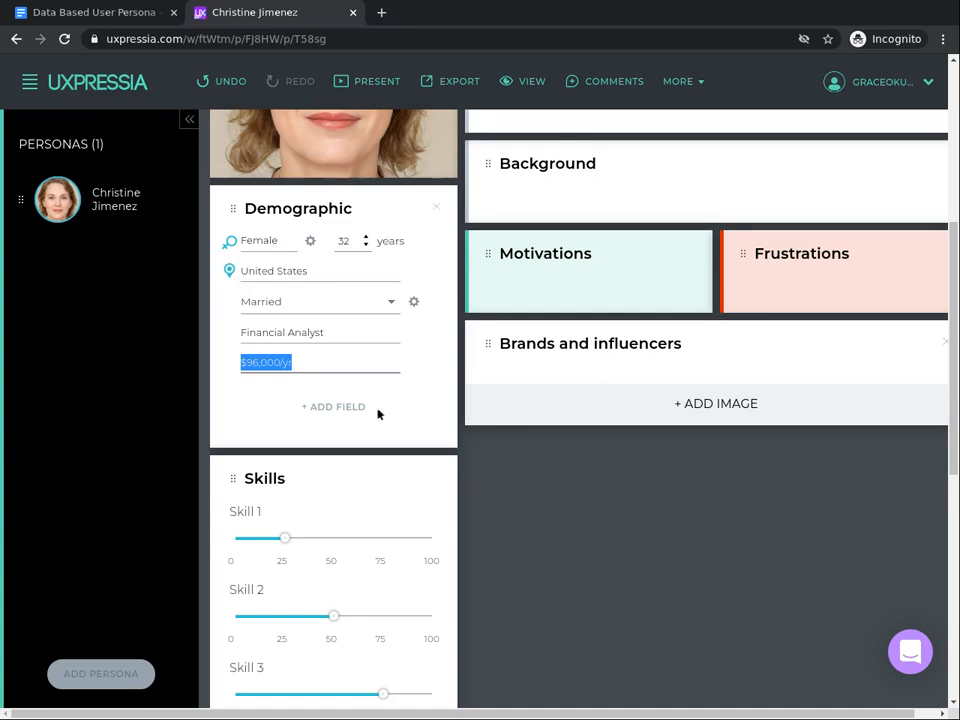
{"action": "left_click", "coordinate": [338, 410]}
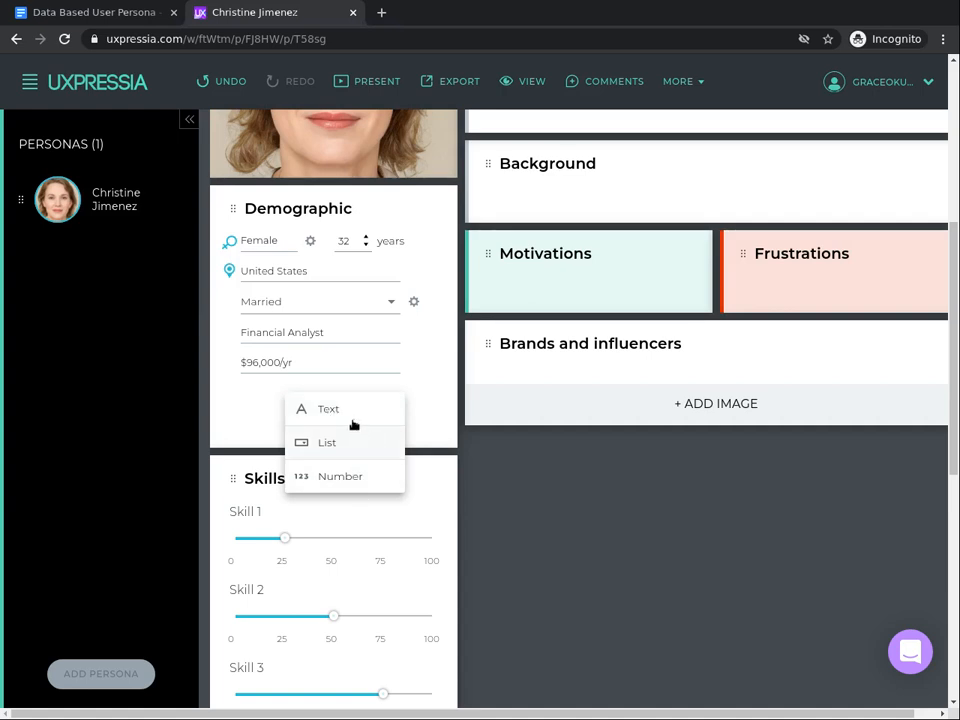
{"action": "left_click", "coordinate": [356, 424]}
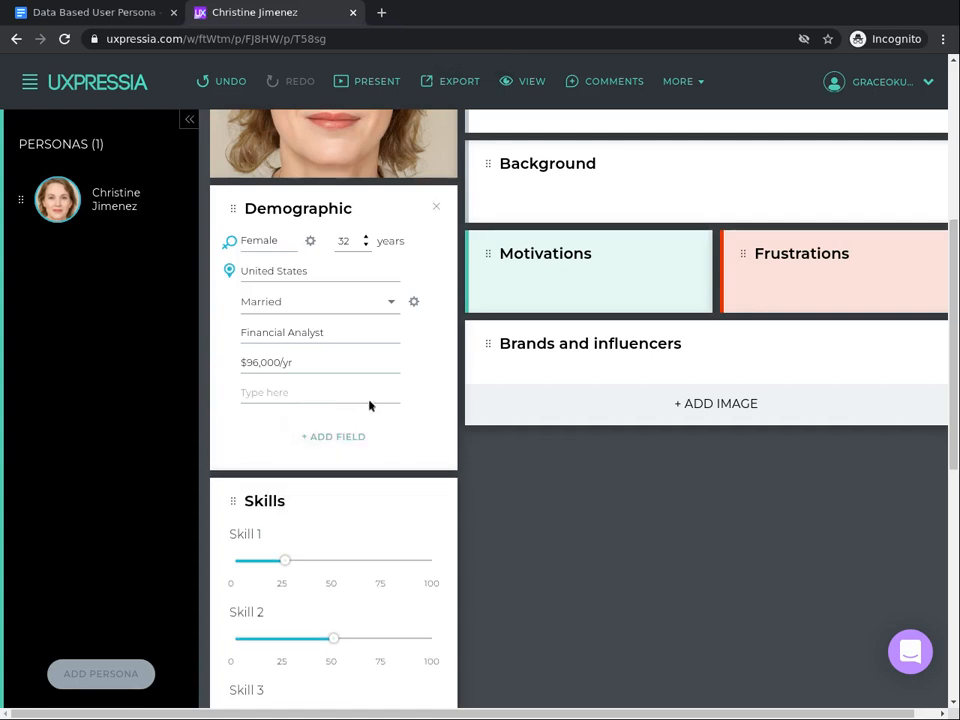
{"action": "left_click", "coordinate": [369, 392]}
{"action": "type", "text": "Li"}
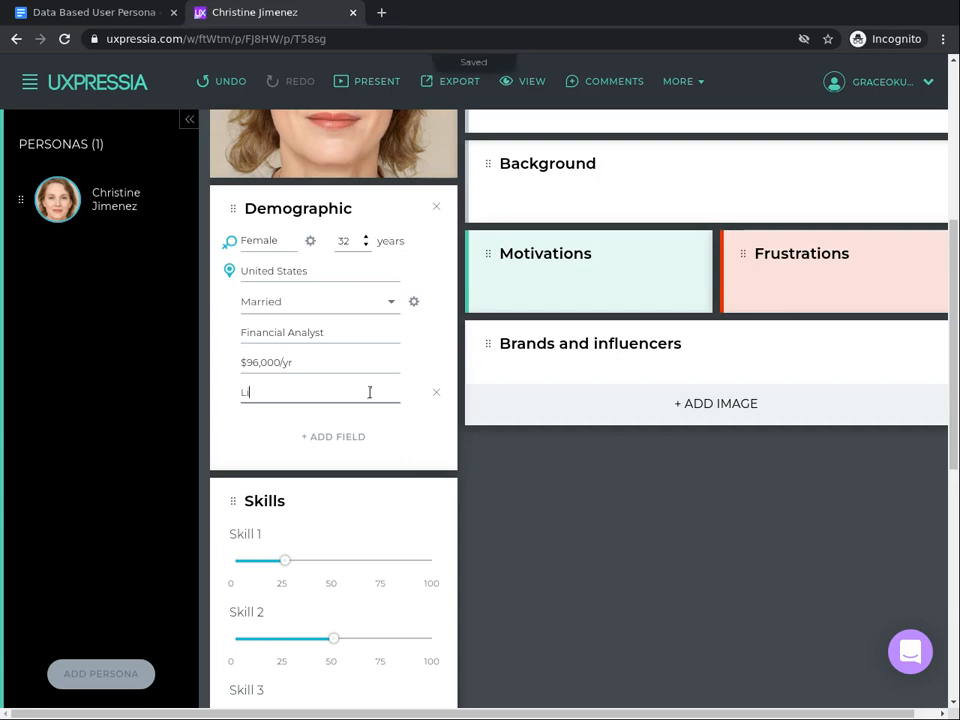
{"action": "type", "text": "ves in Au"}
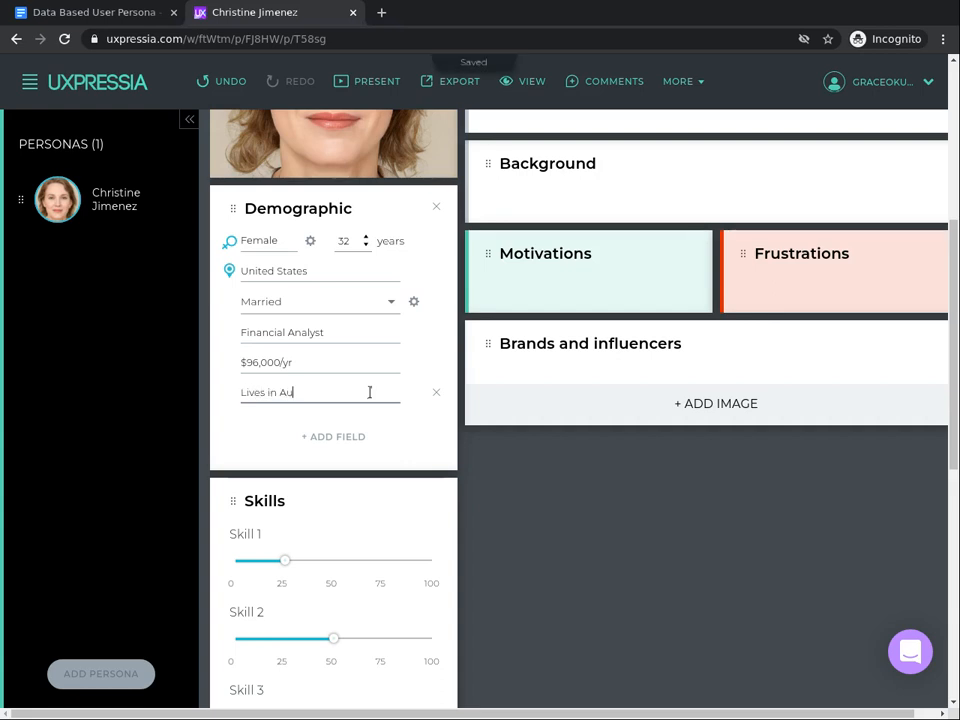
{"action": "type", "text": "stin, Texas"}
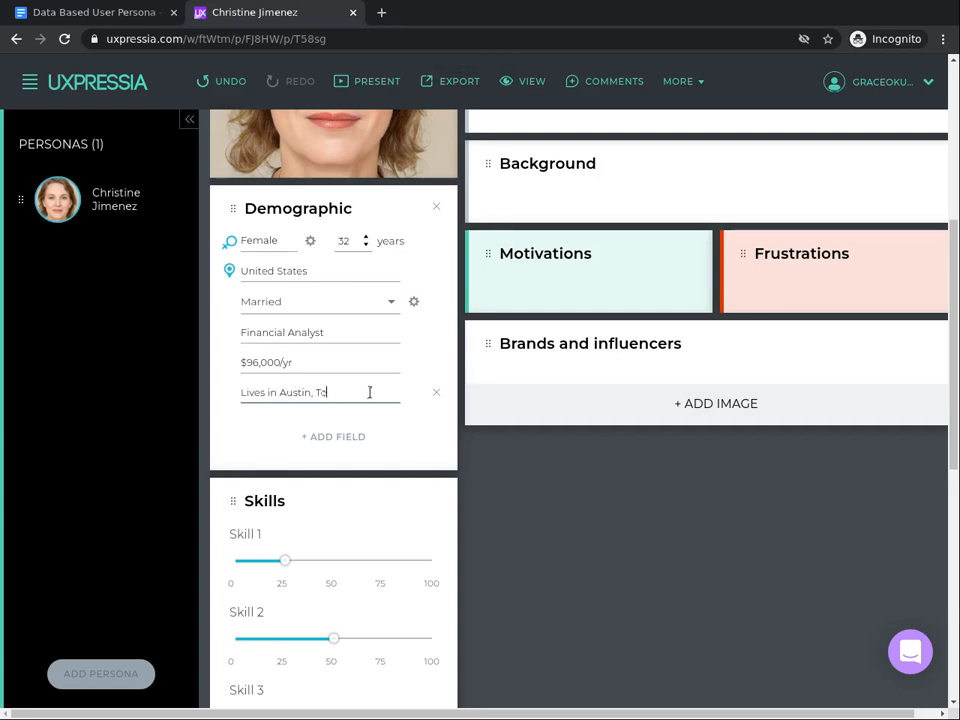
- Add another demographic text field reading "Has 1 child"
{"action": "left_click", "coordinate": [332, 437]}
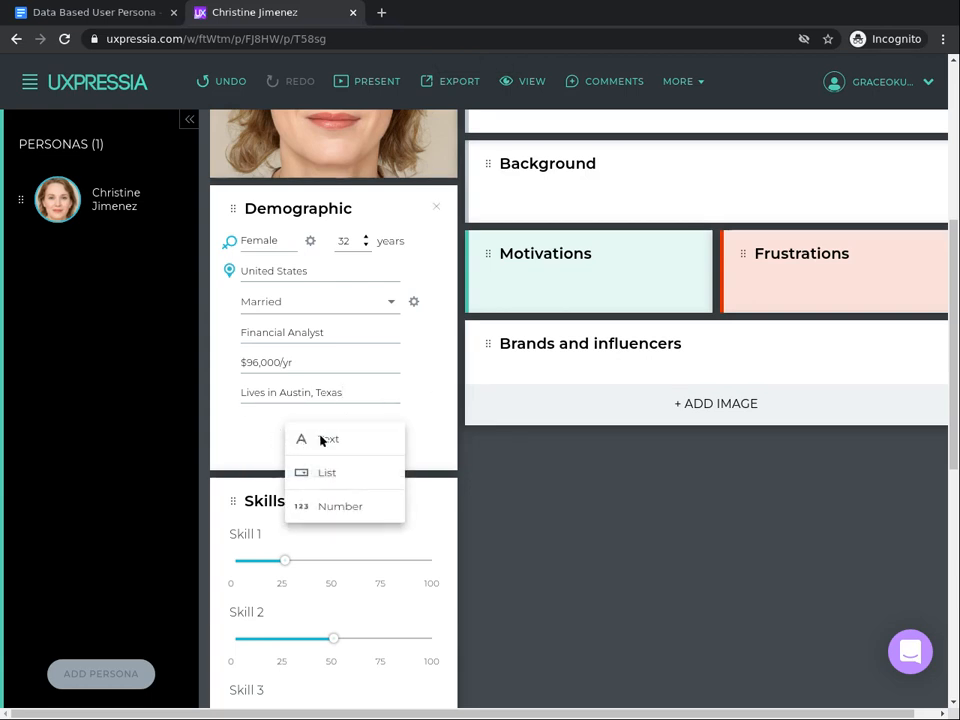
{"action": "left_click", "coordinate": [328, 438]}
{"action": "left_click", "coordinate": [275, 410]}
{"action": "type", "text": "H"}
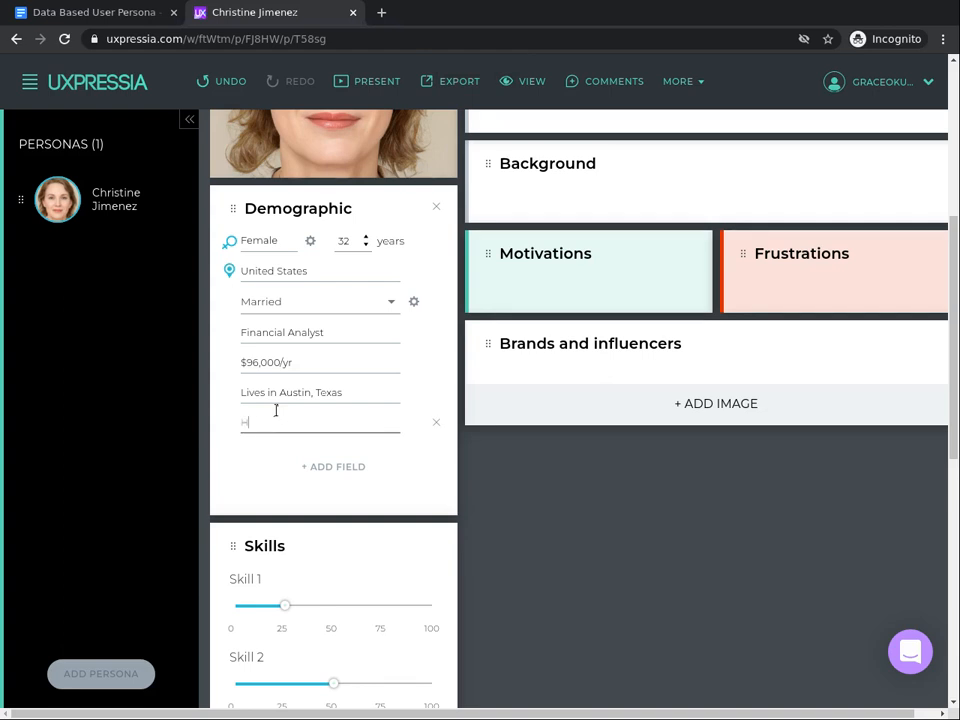
{"action": "type", "text": "as 1 child"}
- Add a further demographic text field reading "Already owns 1 car"
{"action": "left_click", "coordinate": [346, 470]}
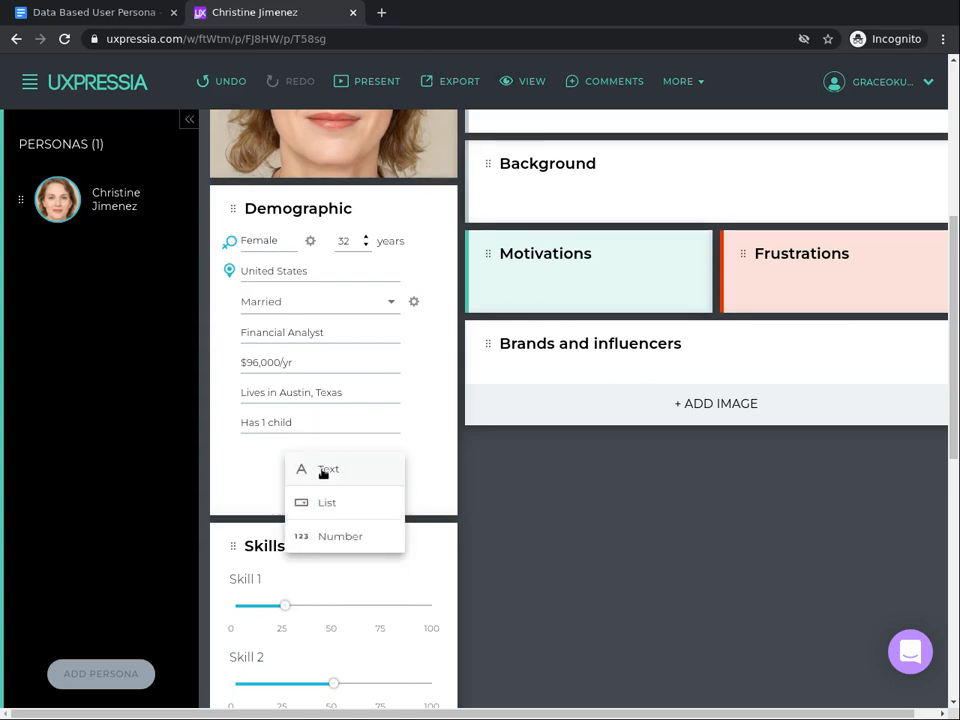
{"action": "left_click", "coordinate": [324, 468]}
{"action": "left_click", "coordinate": [295, 440]}
{"action": "type", "text": "Alre"}
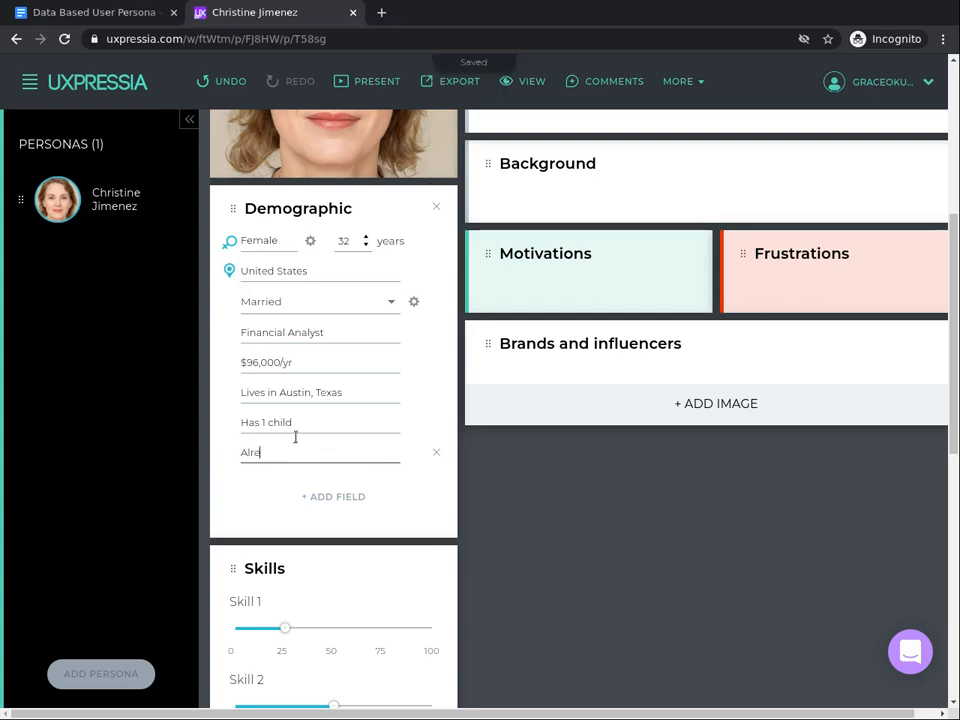
{"action": "type", "text": "ady owns 1 car"}
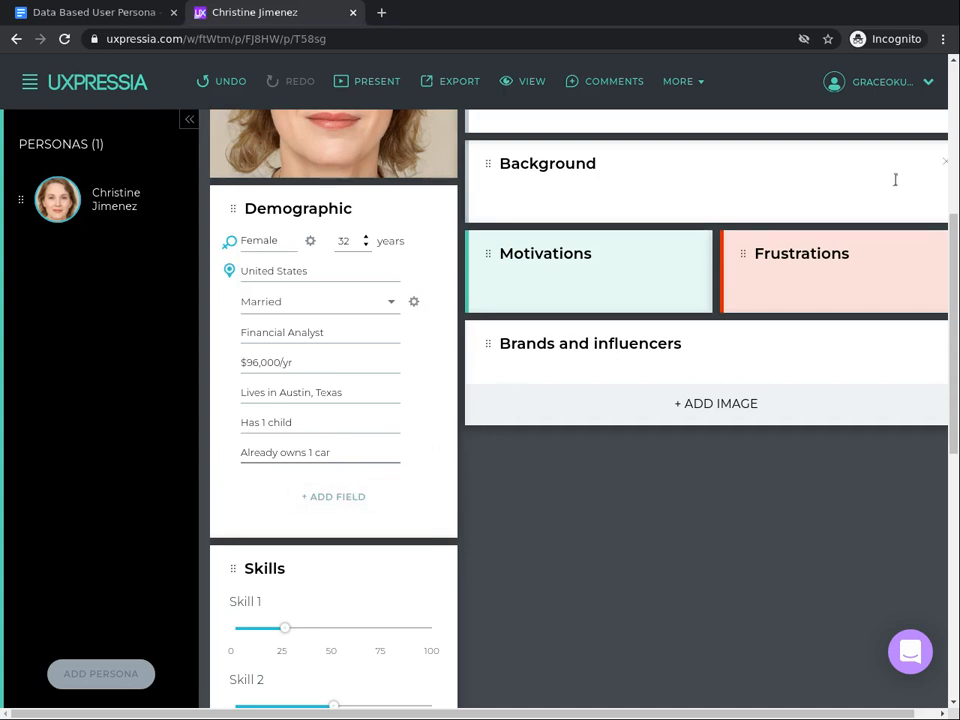
- Start a bulleted list in the Goals section
{"action": "left_click", "coordinate": [952, 62]}
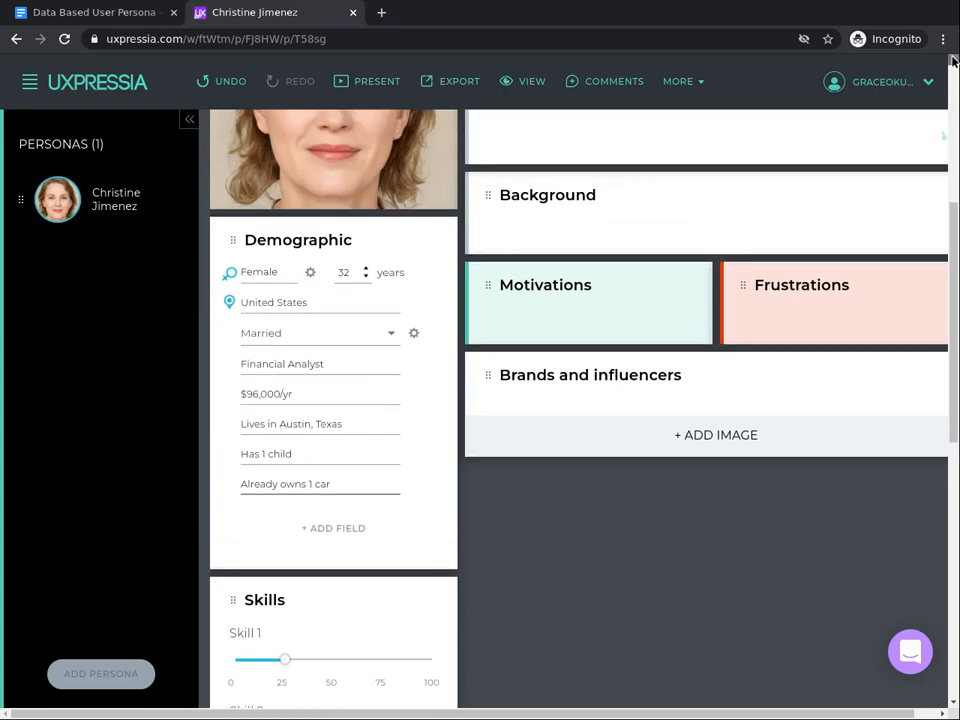
{"action": "left_click", "coordinate": [953, 62]}
{"action": "scroll", "coordinate": [505, 484], "scroll_direction": "up", "scroll_amount": 3}
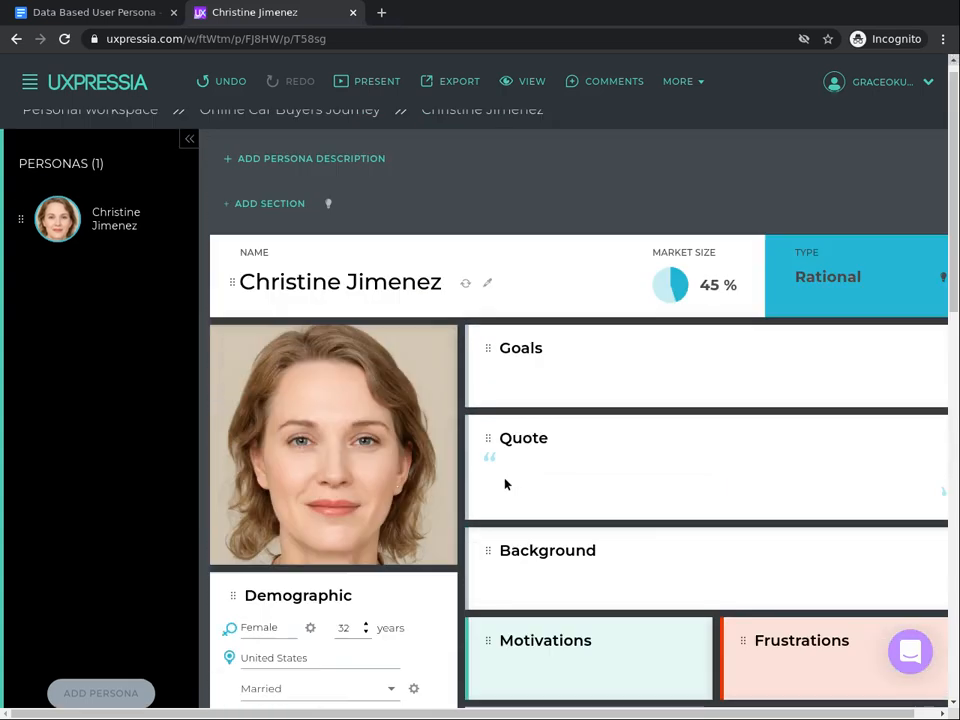
{"action": "scroll", "coordinate": [560, 488], "scroll_direction": "up", "scroll_amount": 1}
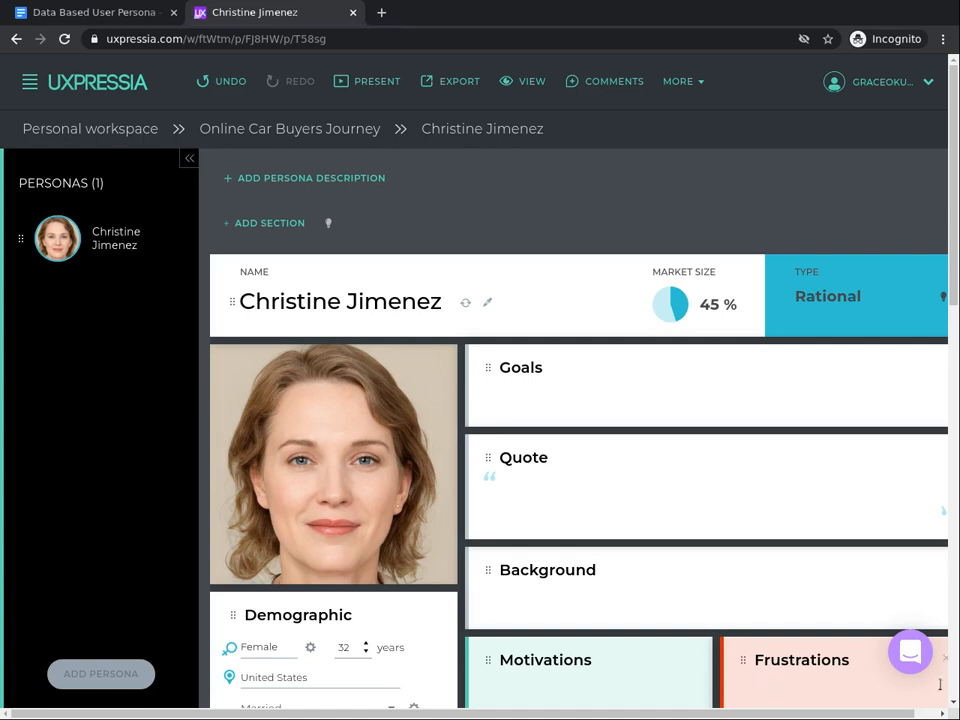
{"action": "scroll", "coordinate": [953, 708], "scroll_direction": "down", "scroll_amount": 3}
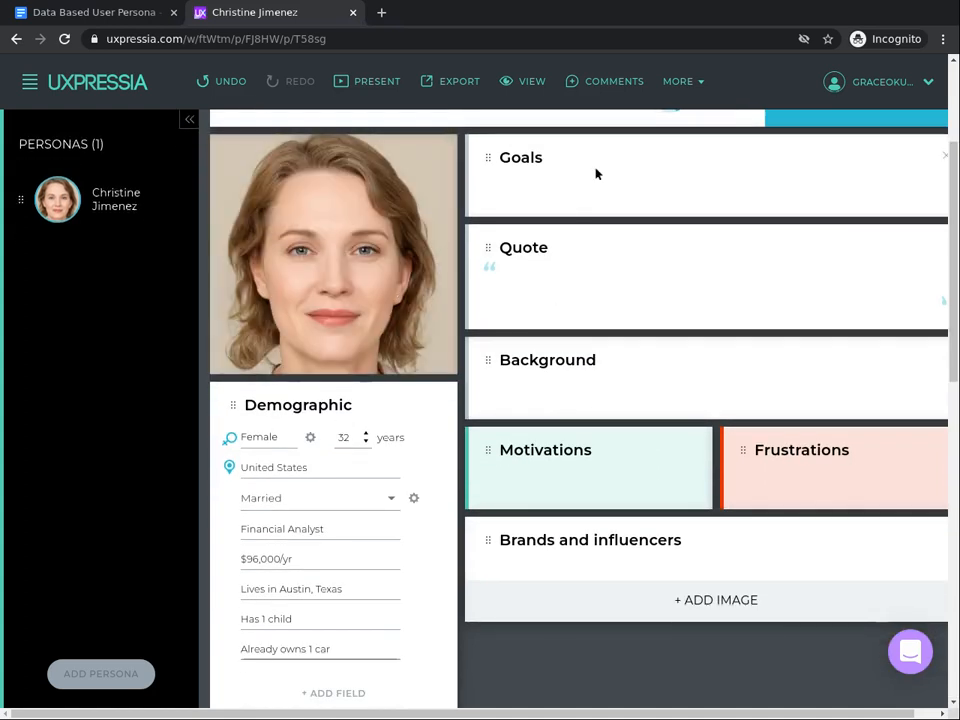
{"action": "left_click", "coordinate": [590, 183]}
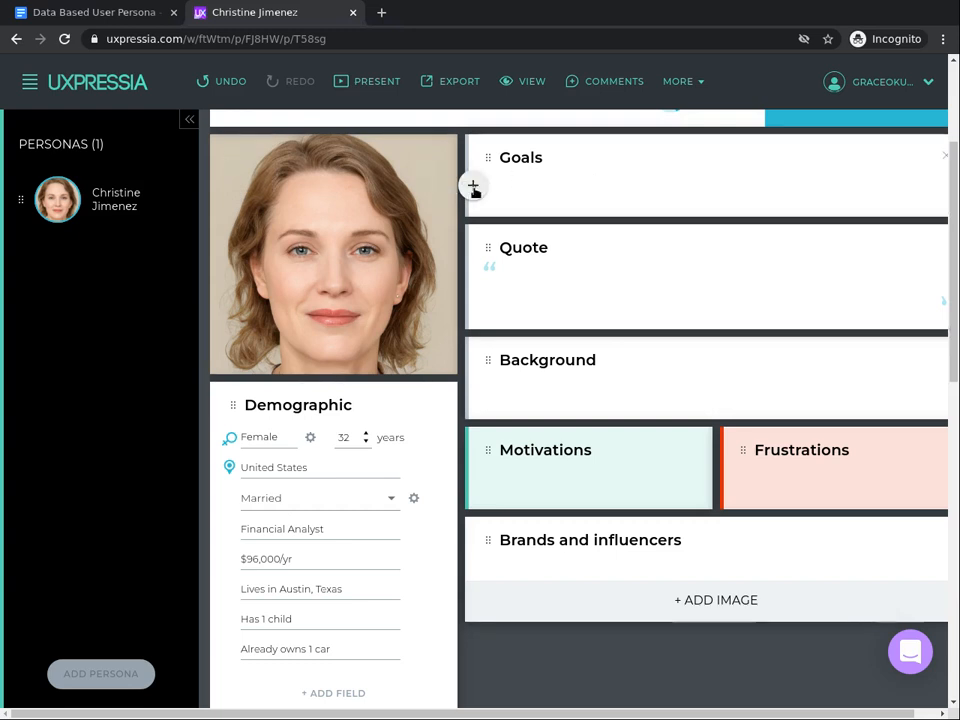
{"action": "left_click", "coordinate": [472, 186]}
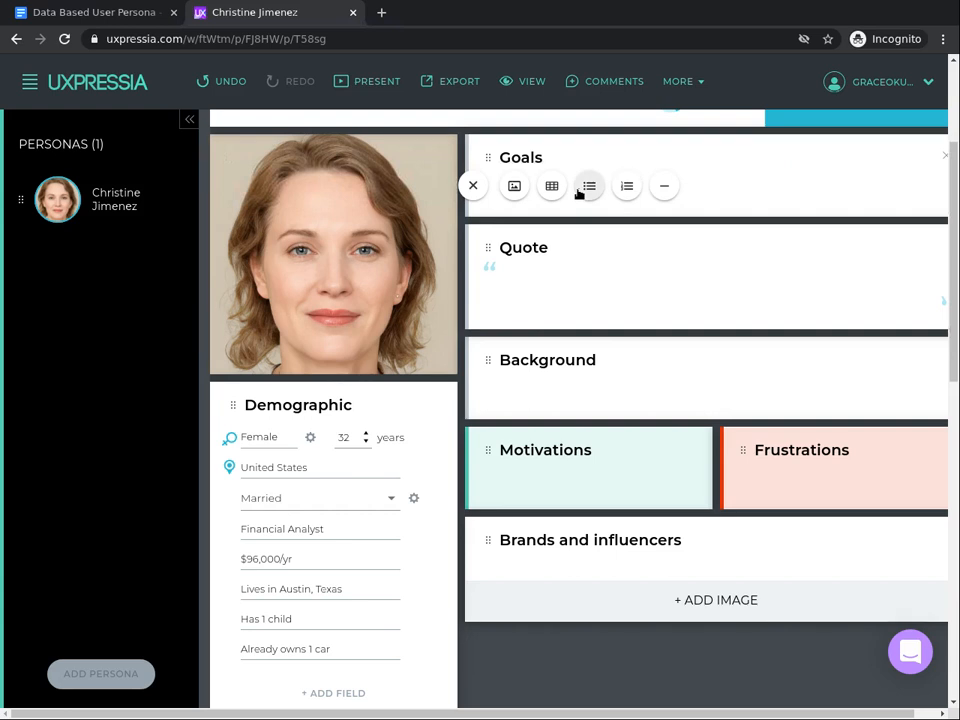
{"action": "left_click", "coordinate": [578, 192]}
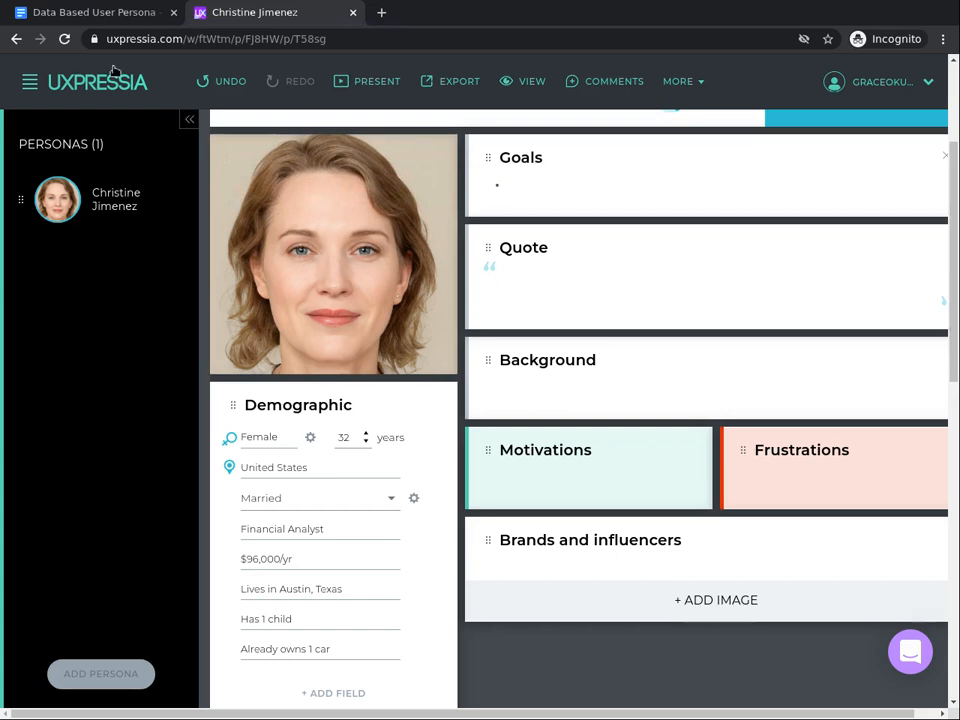
- Consult the persona document's goal and enter "Buy a bigger car without breaking her wallet." as the first goal bullet
{"action": "left_click", "coordinate": [73, 16]}
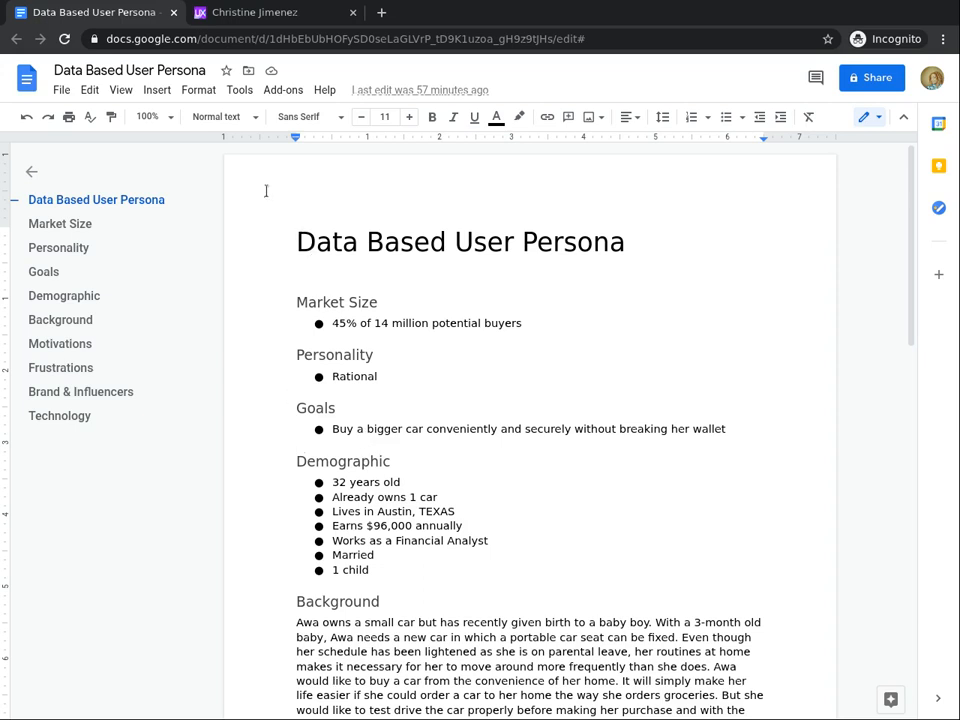
{"action": "left_click", "coordinate": [293, 22]}
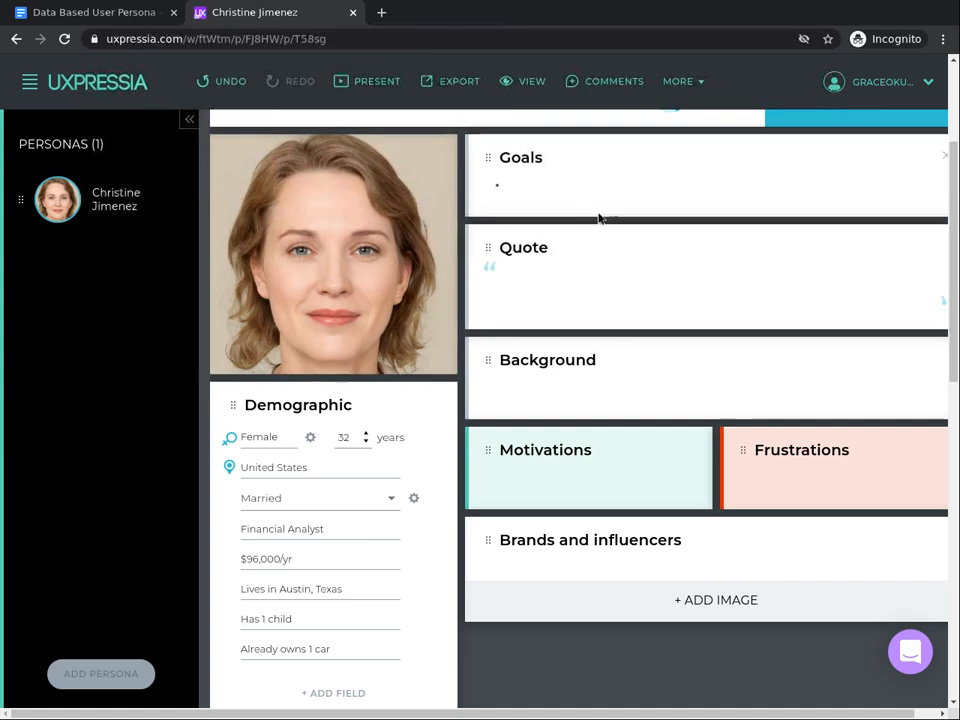
{"action": "type", "text": "Buy"}
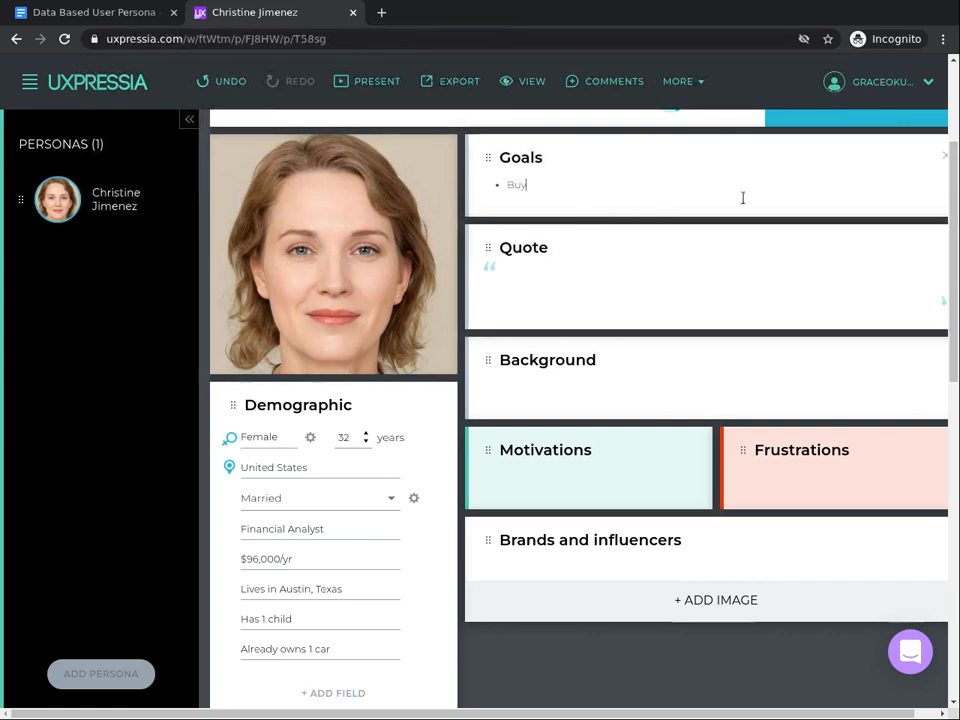
{"action": "type", "text": " a bigger c"}
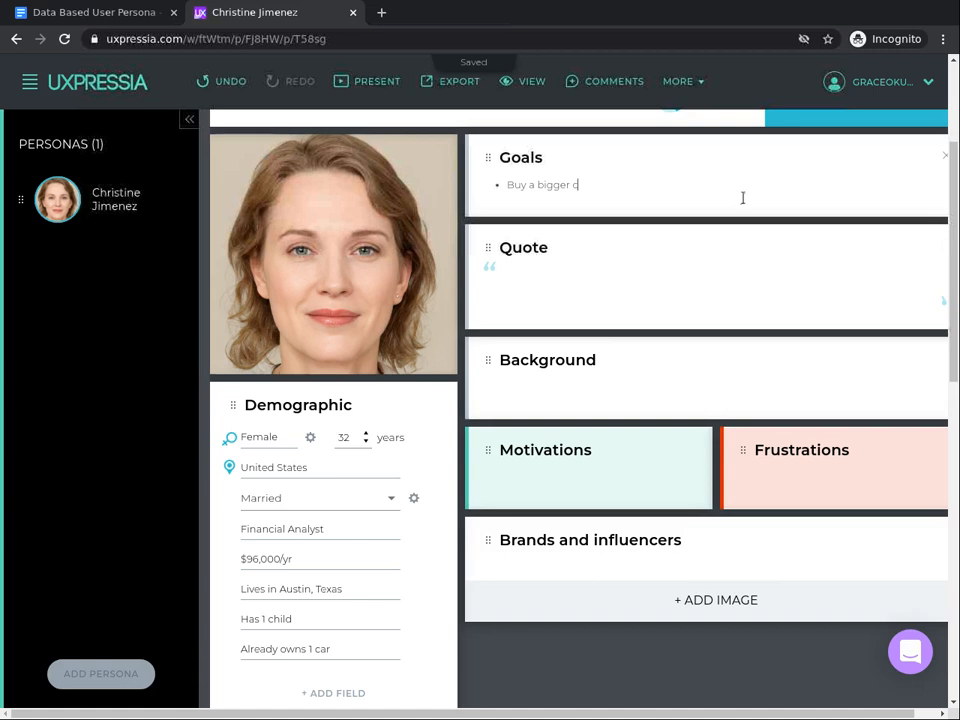
{"action": "type", "text": "ar without breaking her wallet"}
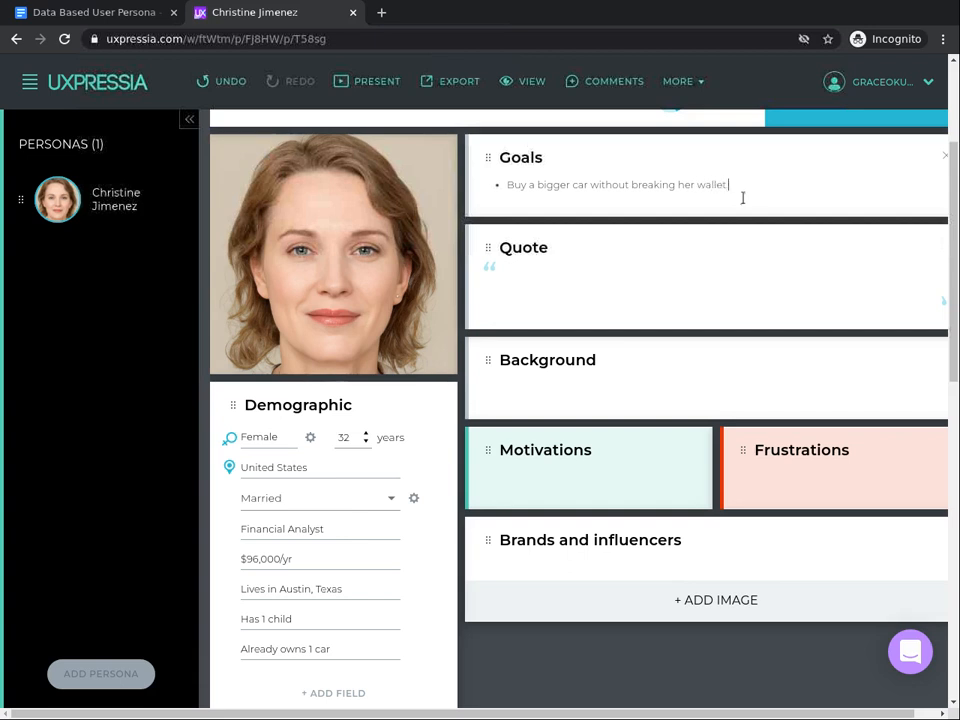
- Insert "securely and conveniently" after "Buy a bigger car" in the first goal bullet
{"action": "key", "text": "ctrl+Left"}
{"action": "key", "text": "ctrl+Left"}
{"action": "key", "text": "ctrl+Left"}
{"action": "key", "text": "ctrl+Left"}
{"action": "key", "text": "ctrl+Left"}
{"action": "key", "text": "ctrl+Left"}
{"action": "type", "text": "secur"}
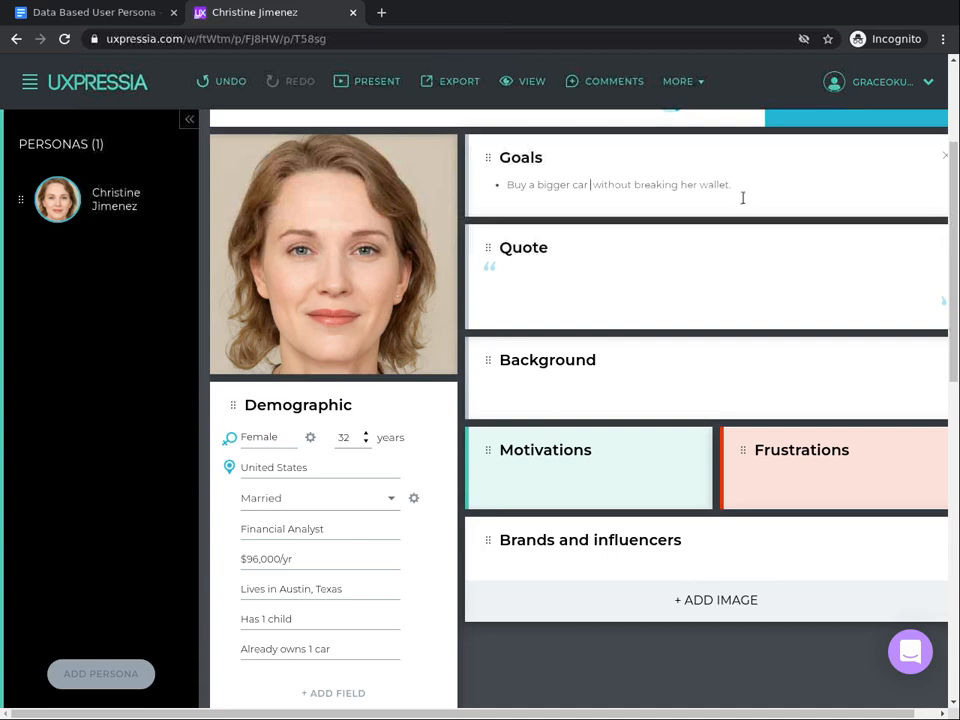
{"action": "type", "text": "ely and conven"}
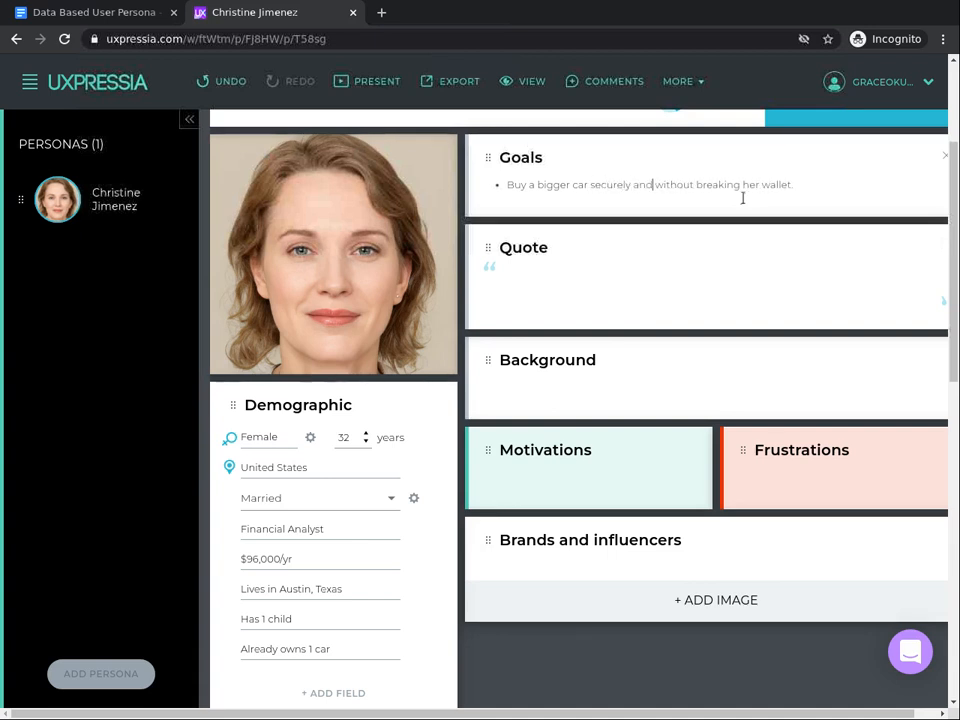
{"action": "type", "text": "iten"}
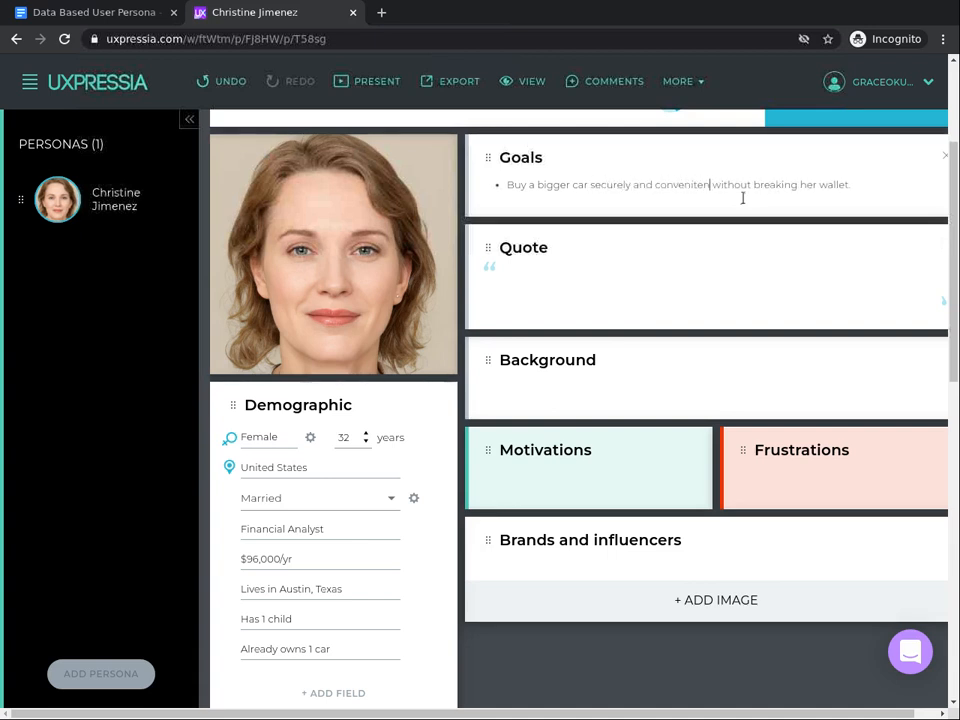
{"action": "key", "text": "BackSpace"}
{"action": "key", "text": "BackSpace"}
{"action": "key", "text": "BackSpace"}
{"action": "key", "text": "BackSpace"}
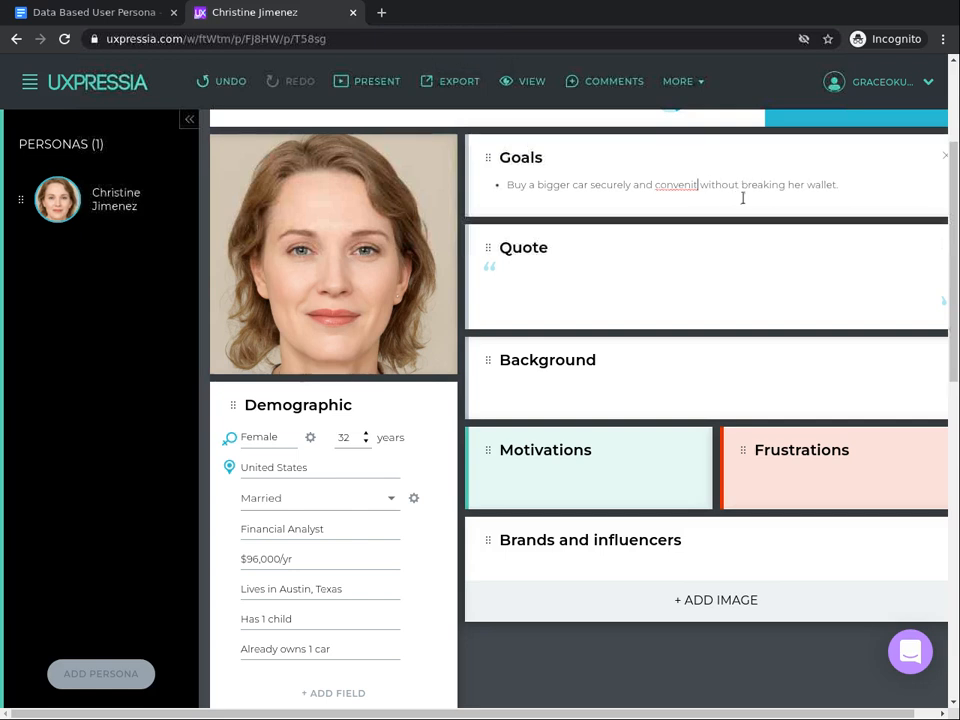
{"action": "type", "text": "iently"}
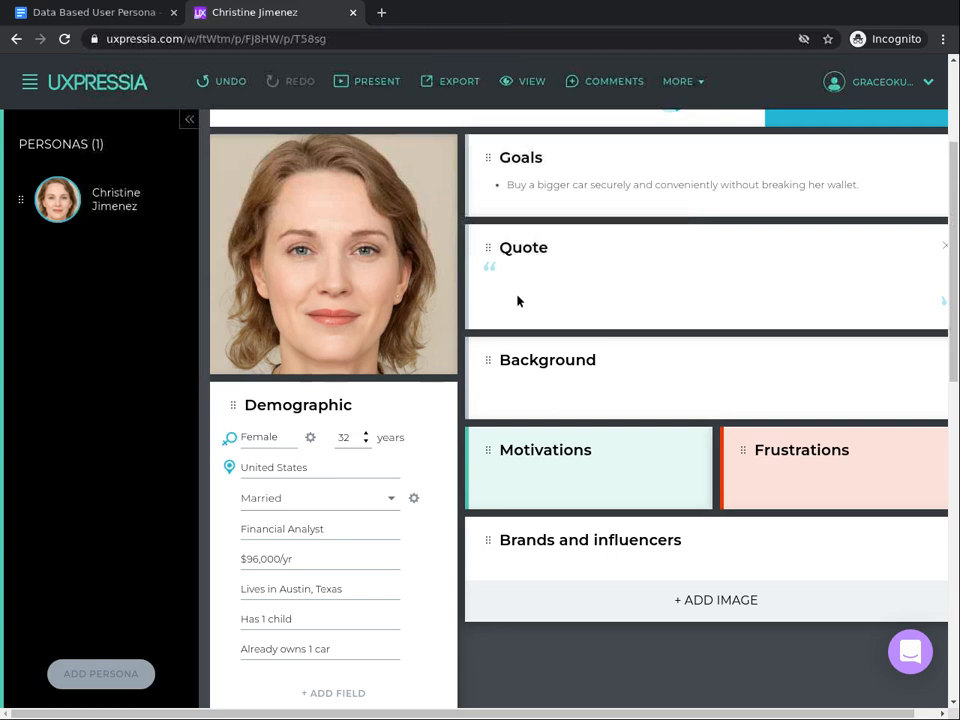
- Copy the Background paragraph from the persona document and fill the persona's Background section with it
{"action": "left_click", "coordinate": [55, 18]}
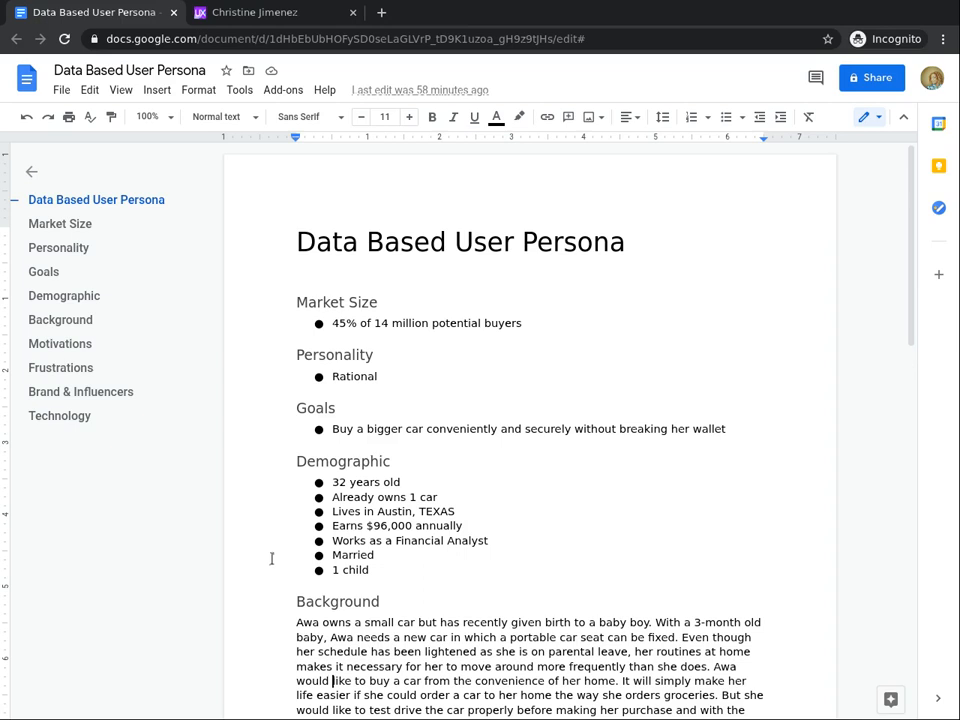
{"action": "key", "text": "Page_Down"}
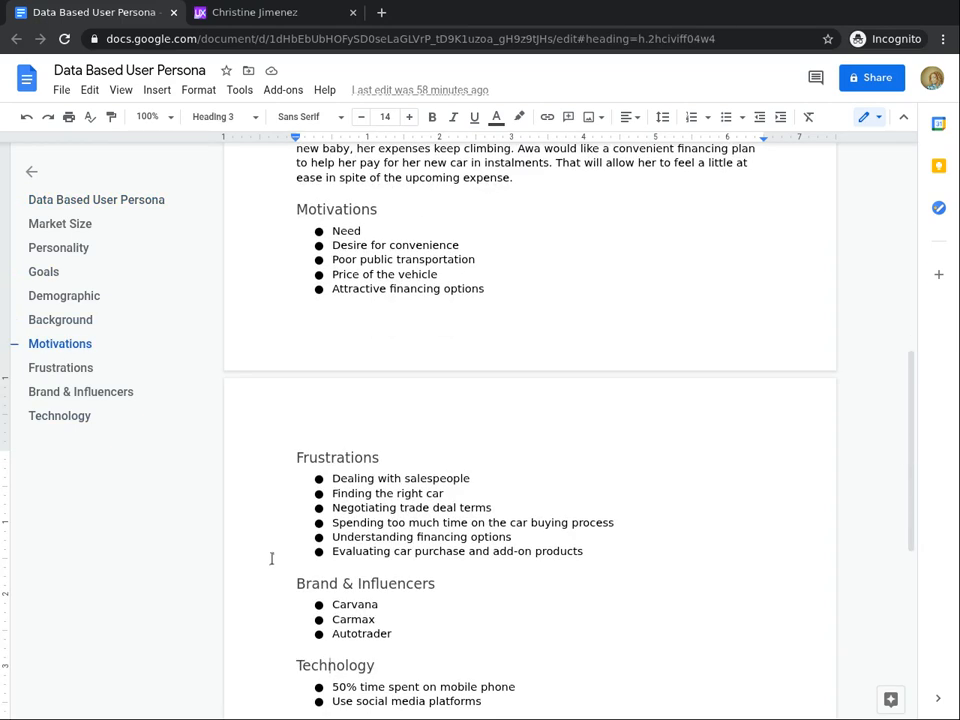
{"action": "key", "text": "Page_Up"}
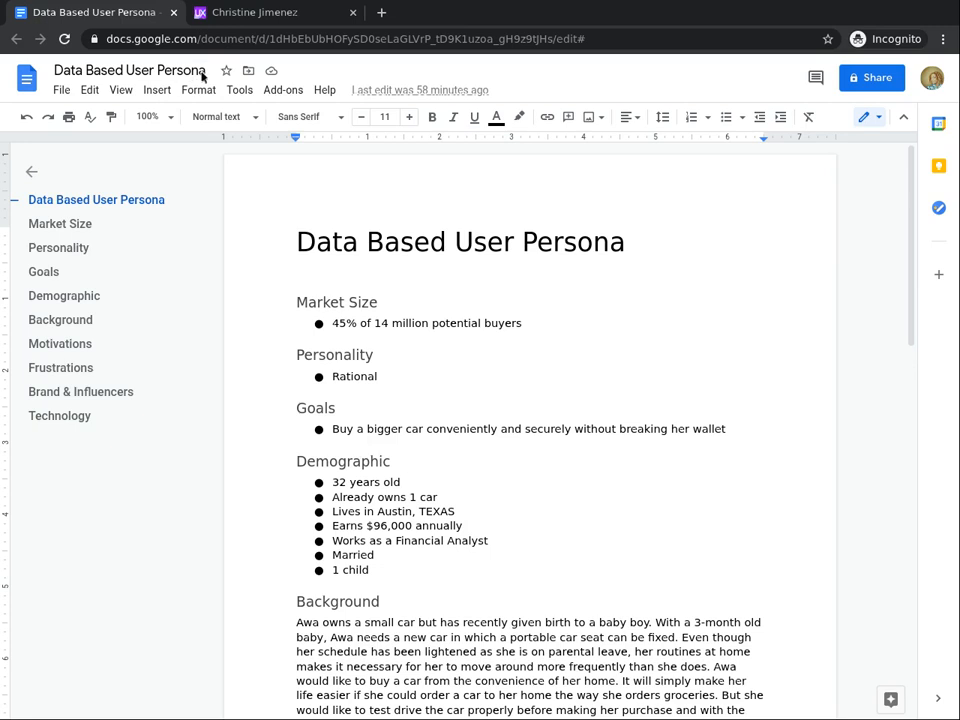
{"action": "left_click", "coordinate": [290, 13]}
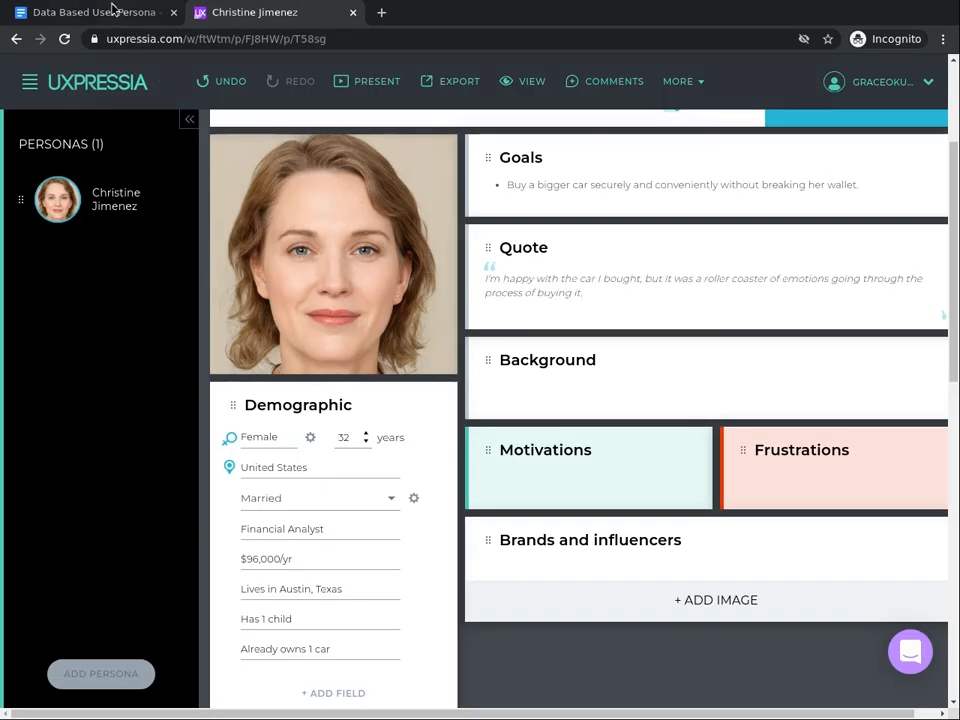
{"action": "left_click", "coordinate": [111, 11]}
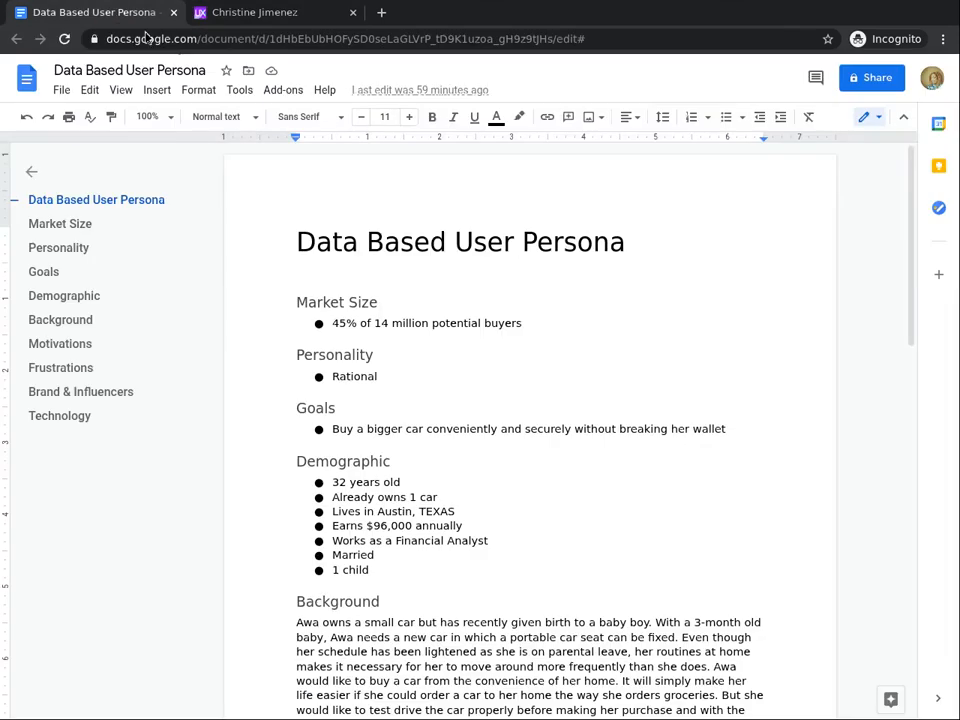
{"action": "scroll", "coordinate": [409, 645], "scroll_direction": "down", "scroll_amount": 1}
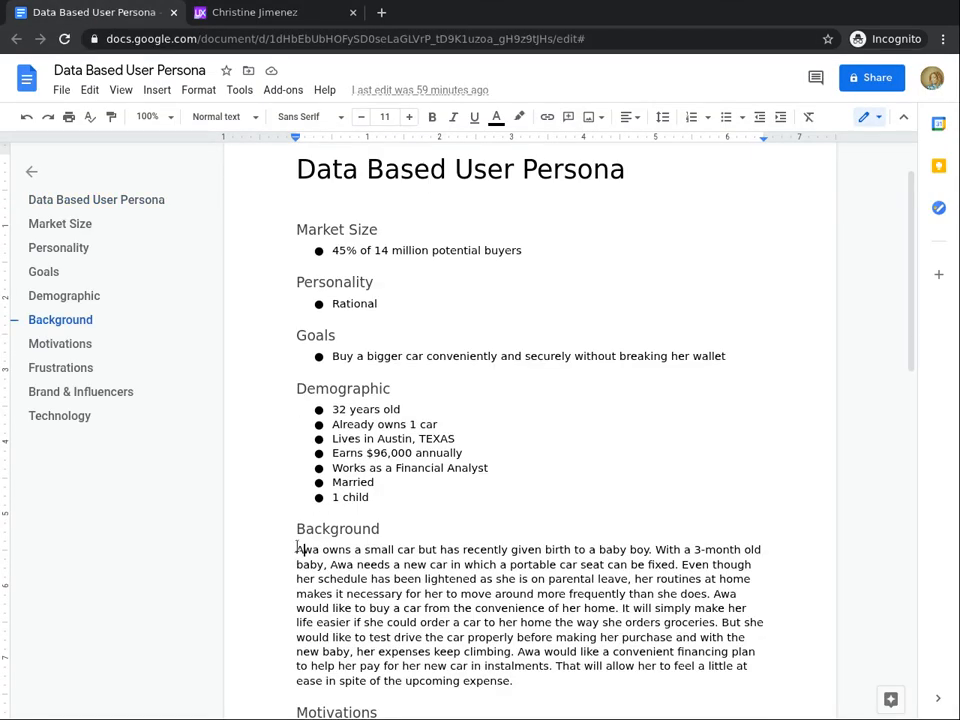
{"action": "key", "text": "shift+Down"}
{"action": "key", "text": "shift+Down"}
{"action": "key", "text": "shift+Down"}
{"action": "key", "text": "shift+Down"}
{"action": "key", "text": "shift+Down"}
{"action": "key", "text": "shift+Down"}
{"action": "key", "text": "shift+Down"}
{"action": "key", "text": "shift+Down"}
{"action": "key", "text": "shift+Down"}
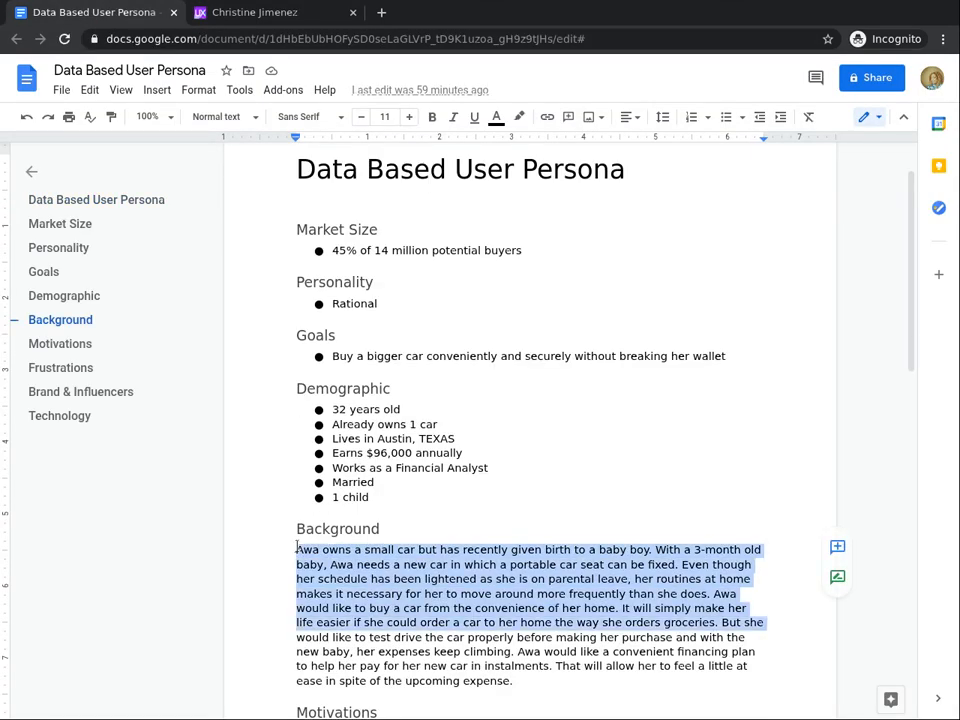
{"action": "key", "text": "shift+Down"}
{"action": "key", "text": "shift+Down"}
{"action": "key", "text": "shift+Down"}
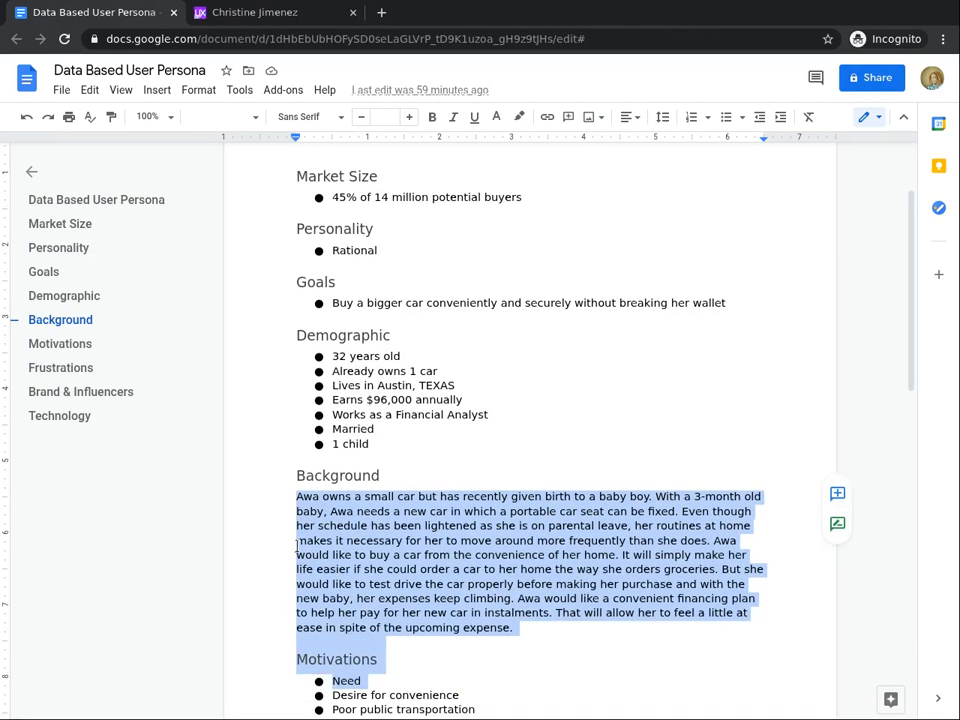
{"action": "key", "text": "shift+Up"}
{"action": "key", "text": "shift+Up"}
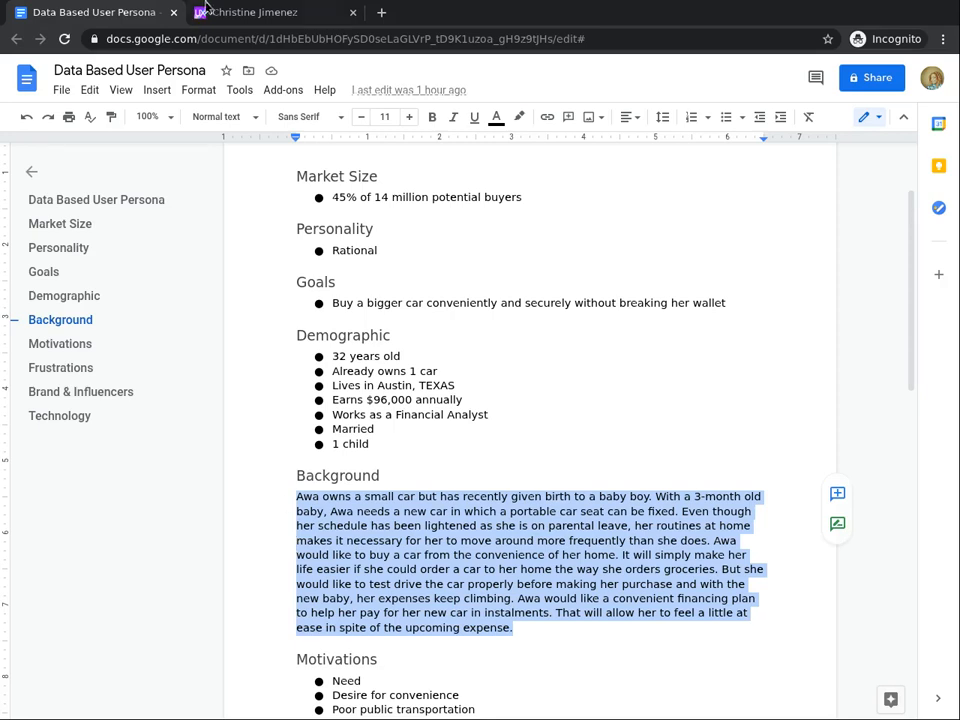
{"action": "left_click", "coordinate": [250, 12]}
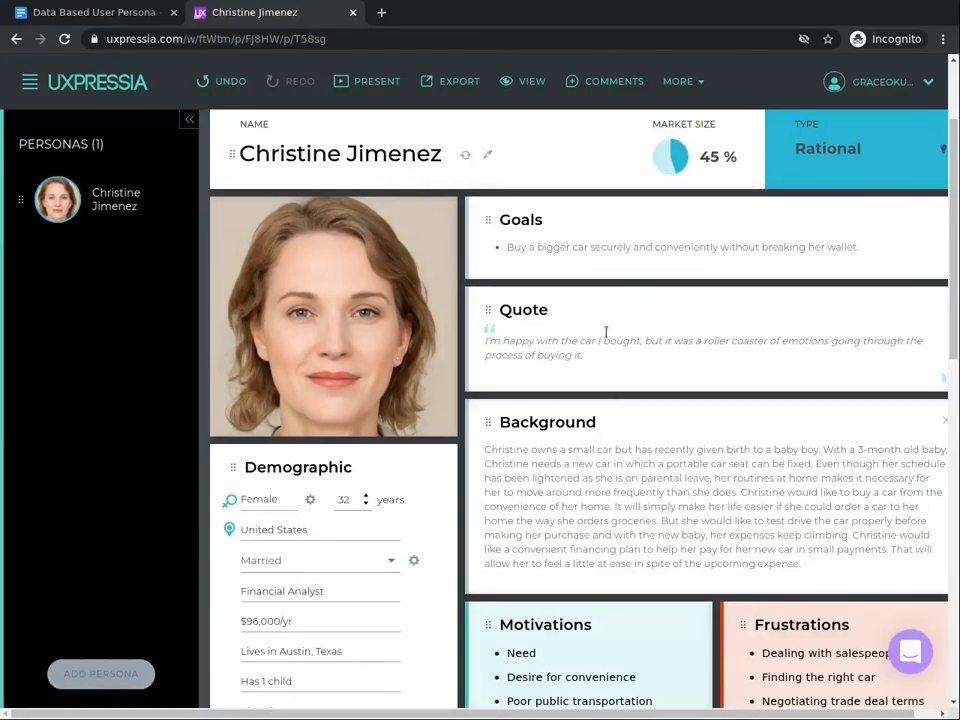
{"action": "left_click", "coordinate": [250, 386]}
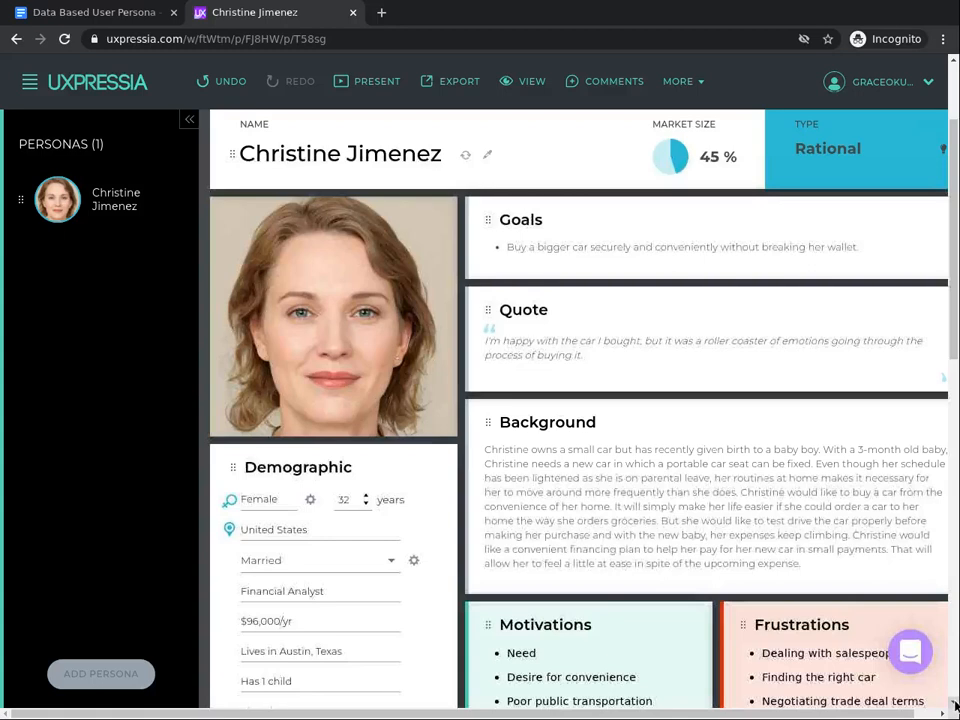
- Add the image carmax logo.png from Project Files to the Brands and influencers section
{"action": "scroll", "coordinate": [955, 706], "scroll_direction": "down", "scroll_amount": 2}
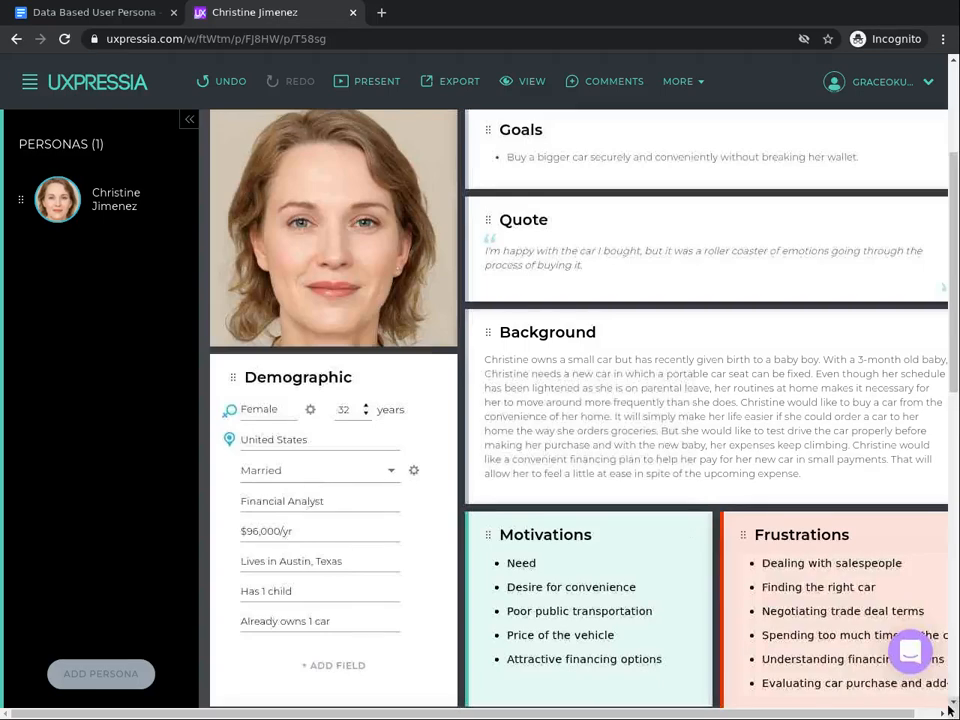
{"action": "scroll", "coordinate": [950, 709], "scroll_direction": "down", "scroll_amount": 4}
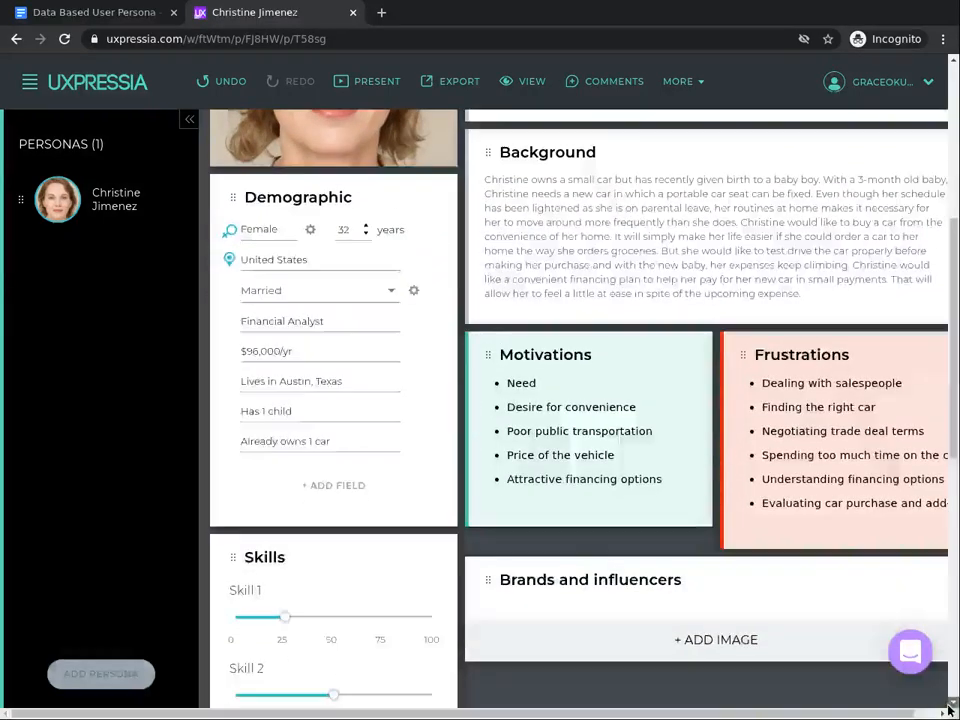
{"action": "scroll", "coordinate": [500, 670], "scroll_direction": "down", "scroll_amount": 3}
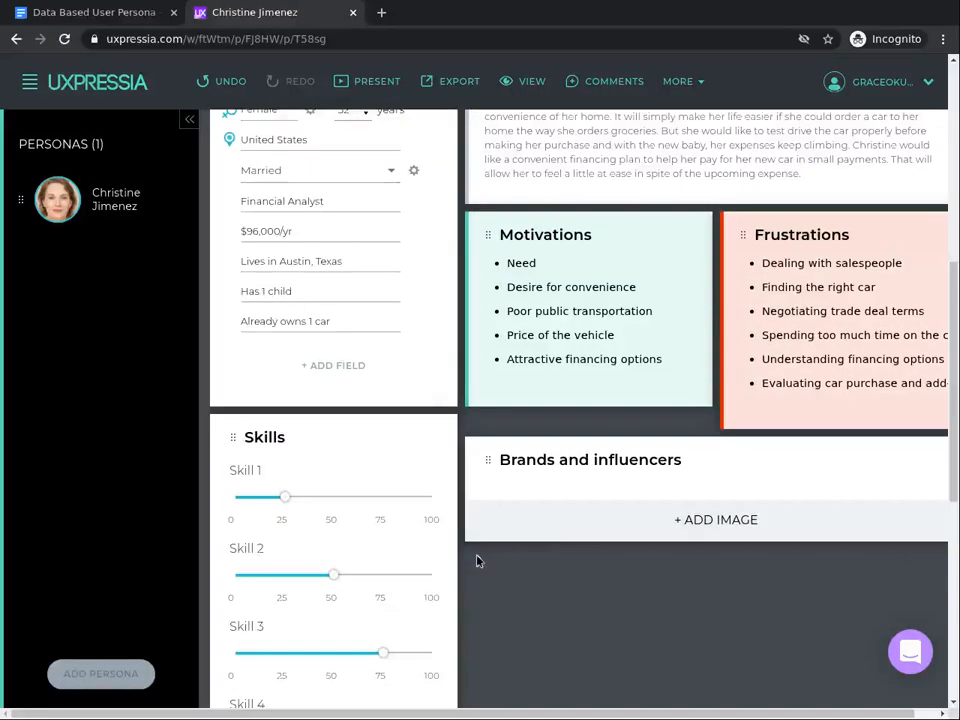
{"action": "left_click", "coordinate": [708, 529]}
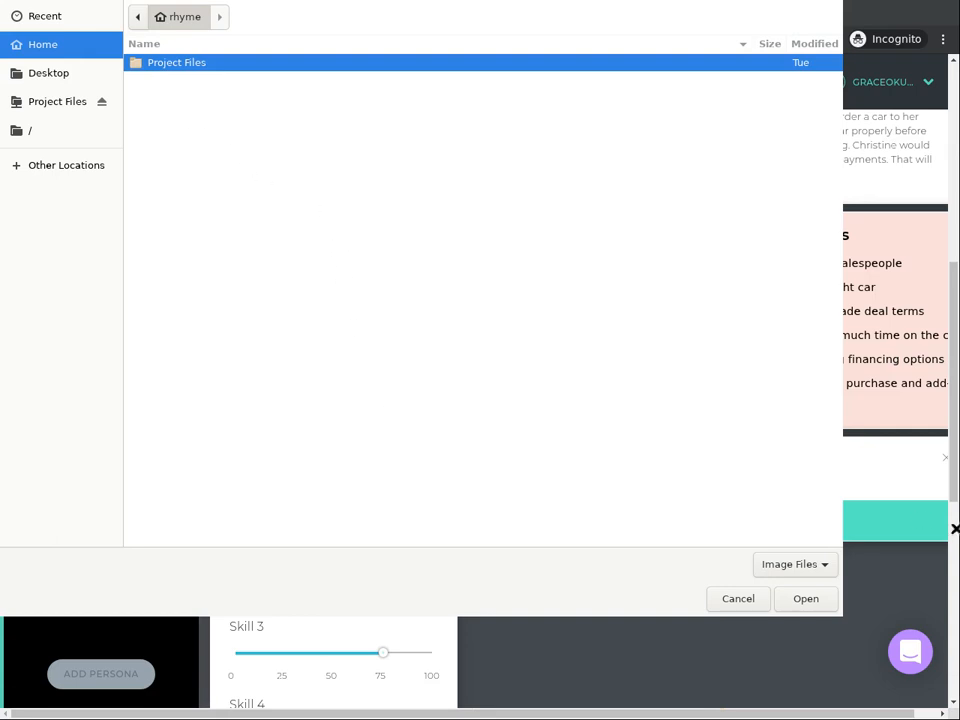
{"action": "left_click", "coordinate": [737, 597]}
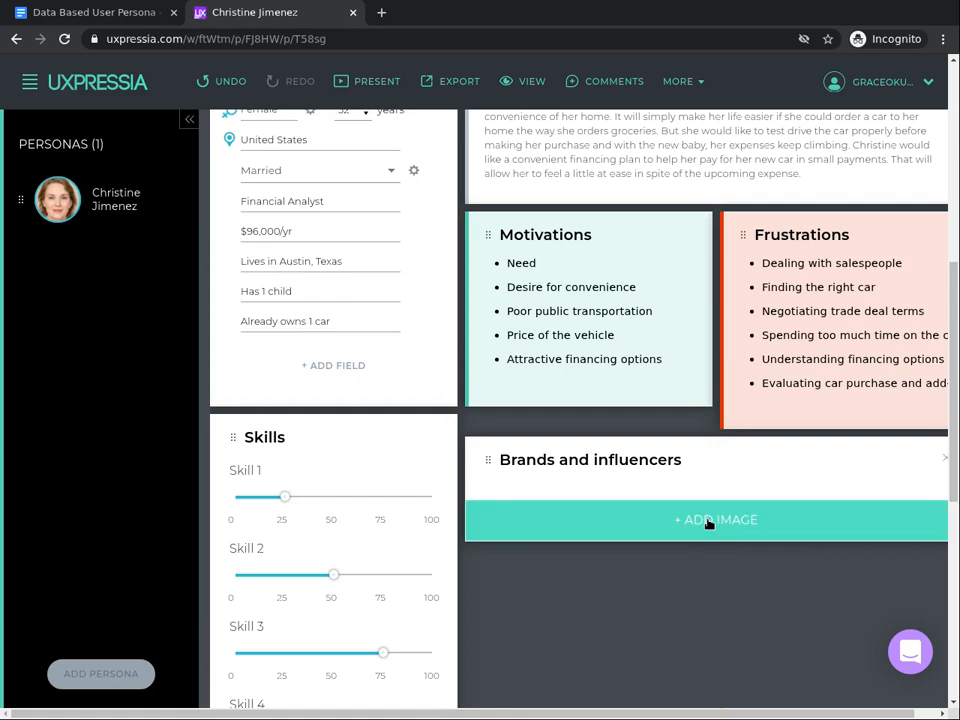
{"action": "left_click", "coordinate": [708, 521]}
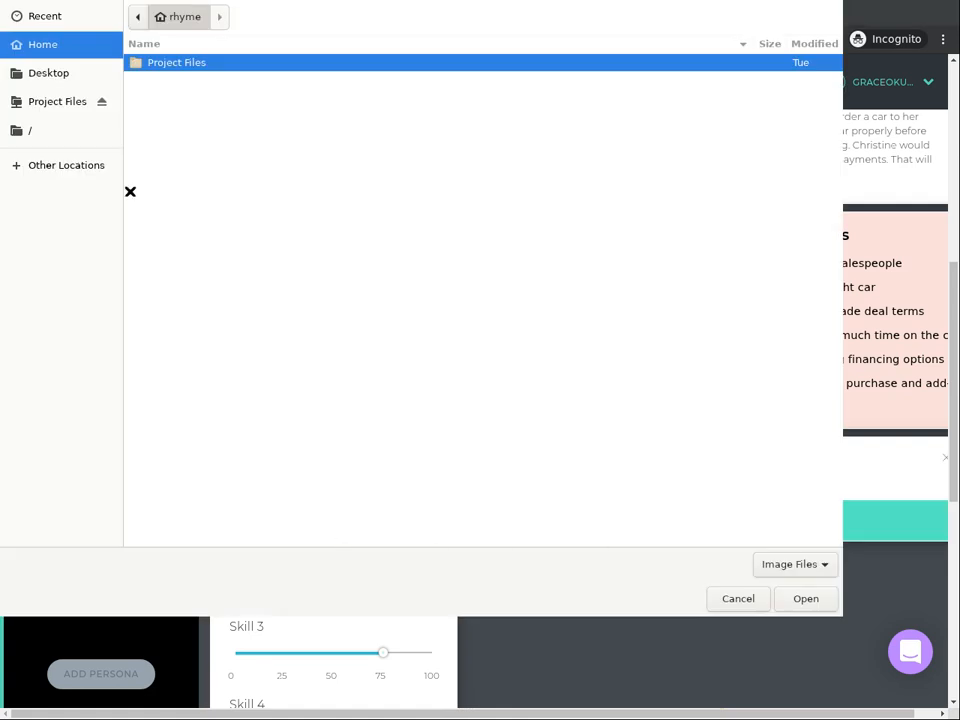
{"action": "double_click", "coordinate": [176, 62]}
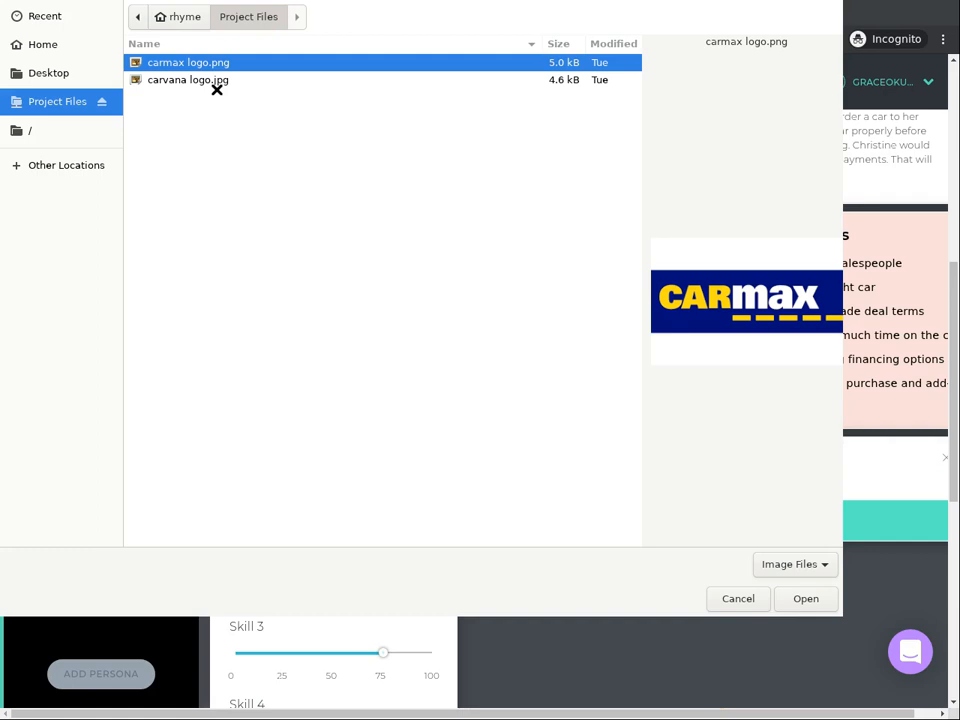
{"action": "left_click", "coordinate": [210, 78]}
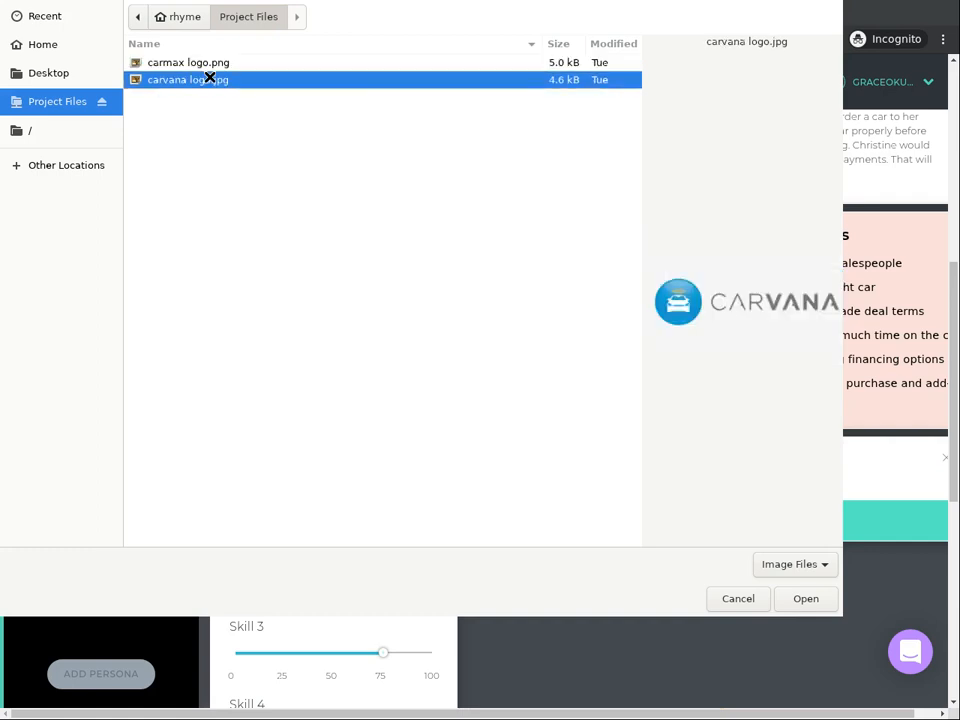
{"action": "left_click", "coordinate": [289, 64]}
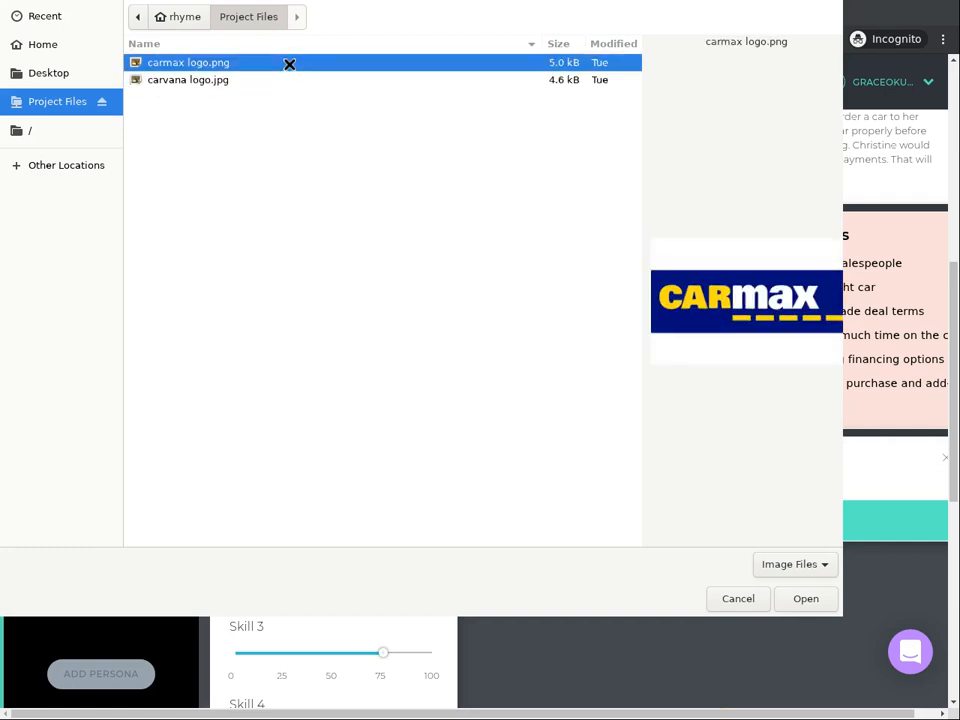
{"action": "left_click", "coordinate": [796, 600]}
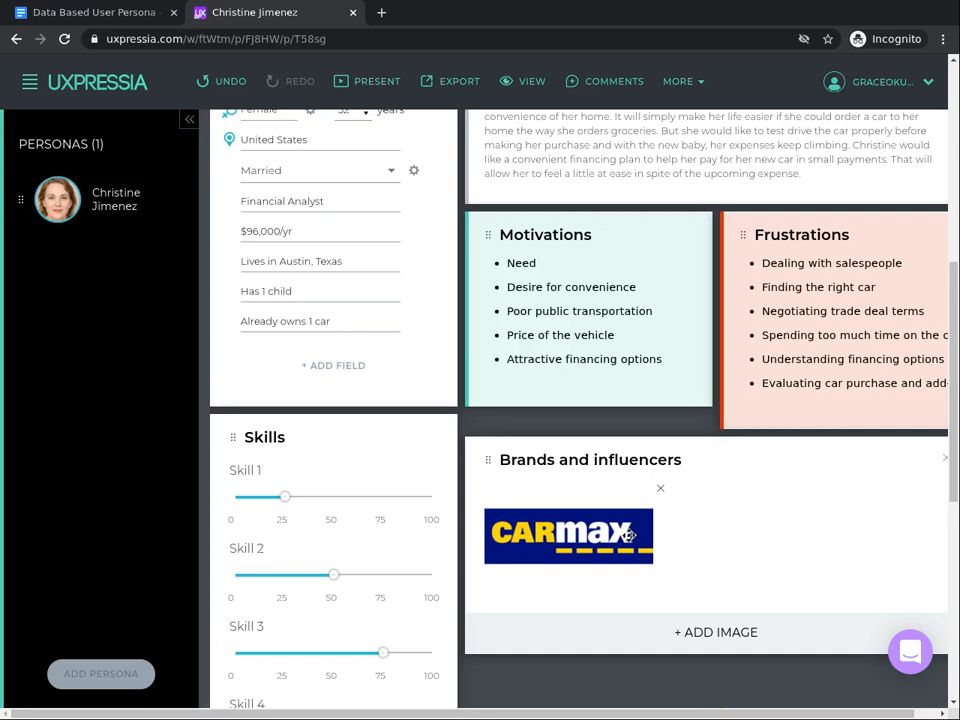
- Add the image carvana logo.jpg to the Brands and influencers section
{"action": "left_click", "coordinate": [722, 633]}
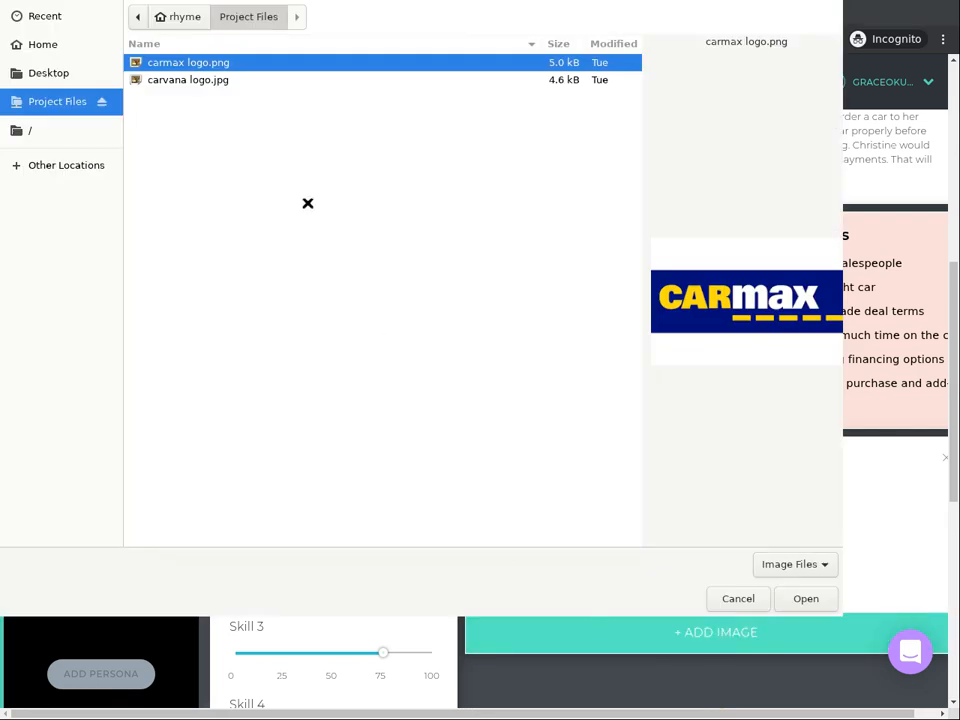
{"action": "left_click", "coordinate": [185, 79]}
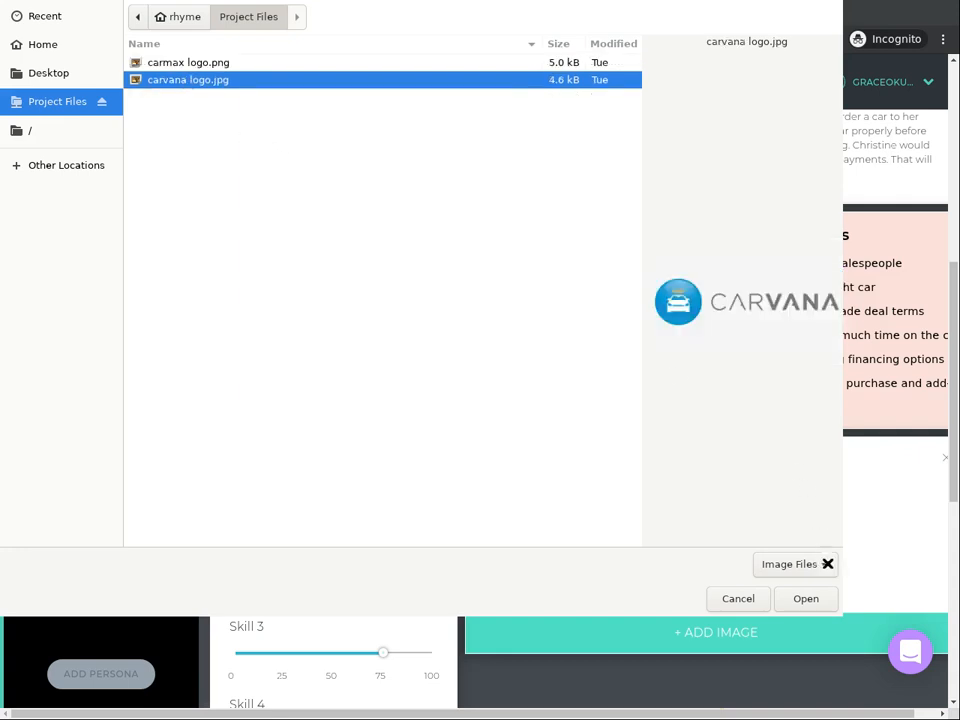
{"action": "left_click", "coordinate": [800, 598]}
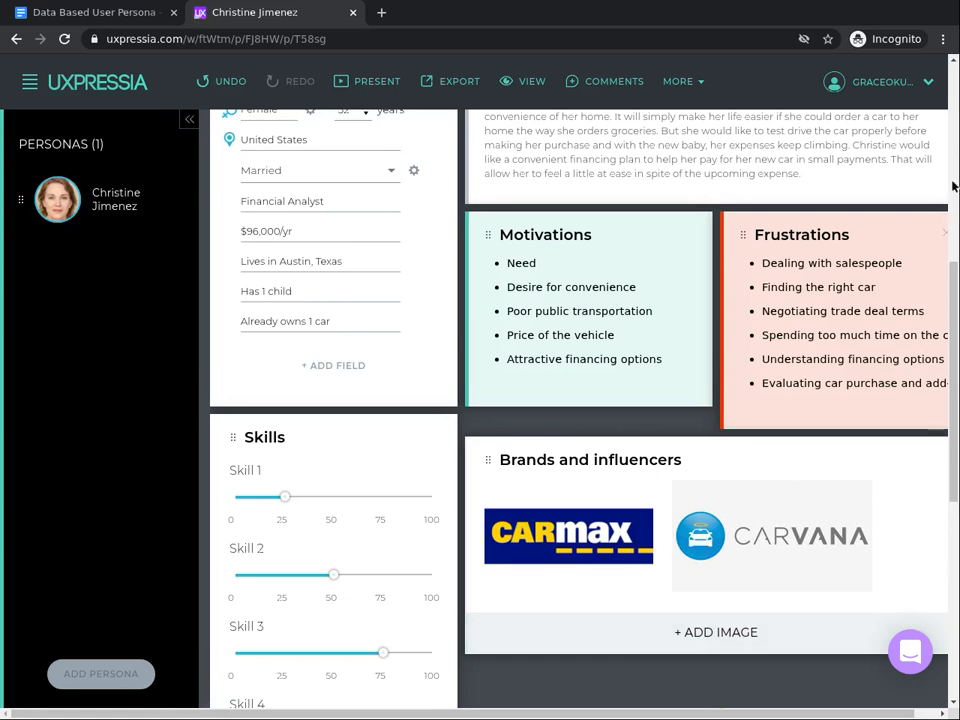
- Remove the Skills section from the persona
{"action": "scroll", "coordinate": [952, 186], "scroll_direction": "up", "scroll_amount": 5}
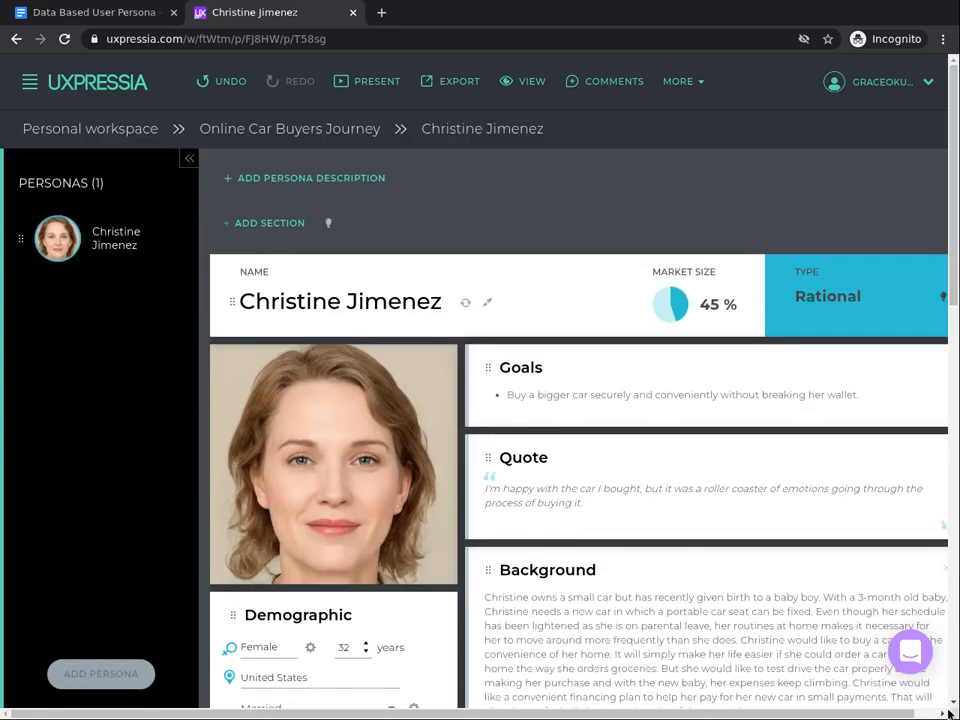
{"action": "scroll", "coordinate": [953, 704], "scroll_direction": "down", "scroll_amount": 3}
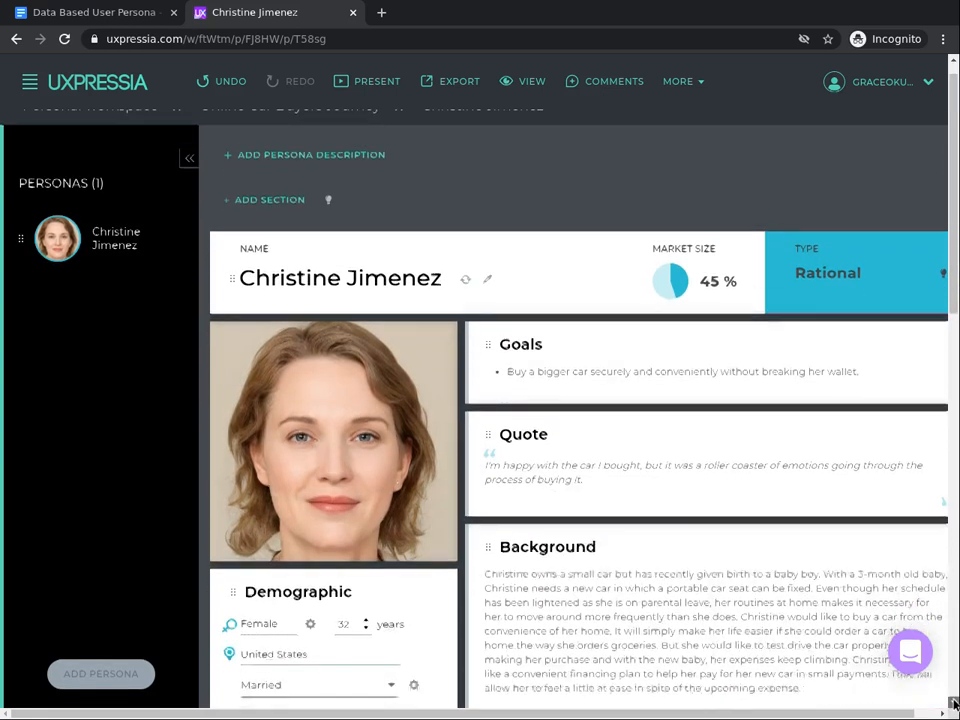
{"action": "scroll", "coordinate": [953, 704], "scroll_direction": "down", "scroll_amount": 3}
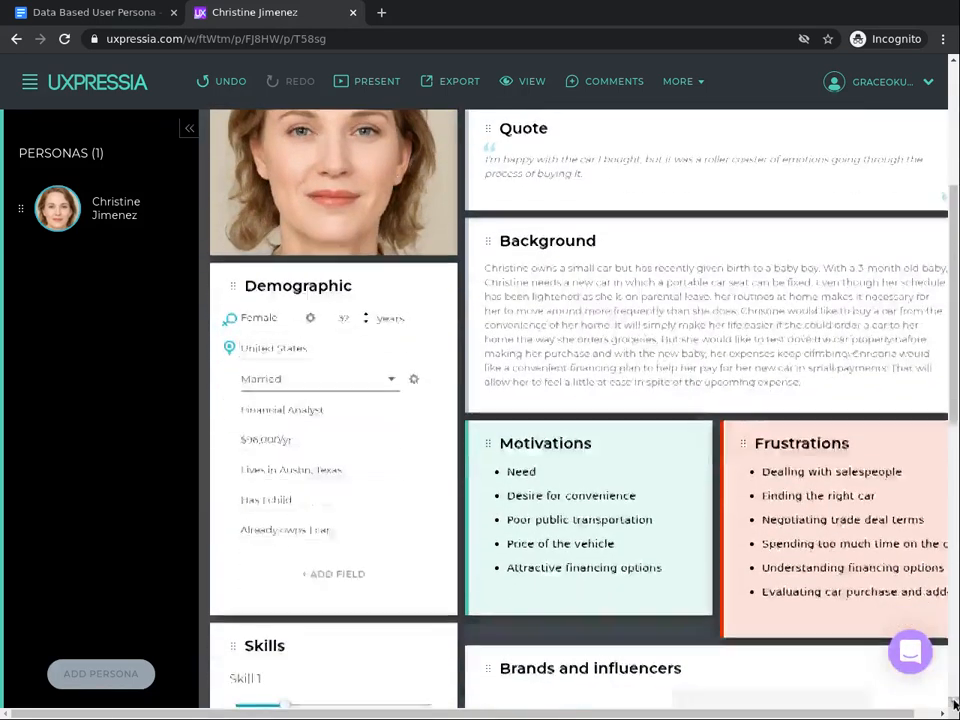
{"action": "scroll", "coordinate": [953, 704], "scroll_direction": "down", "scroll_amount": 2}
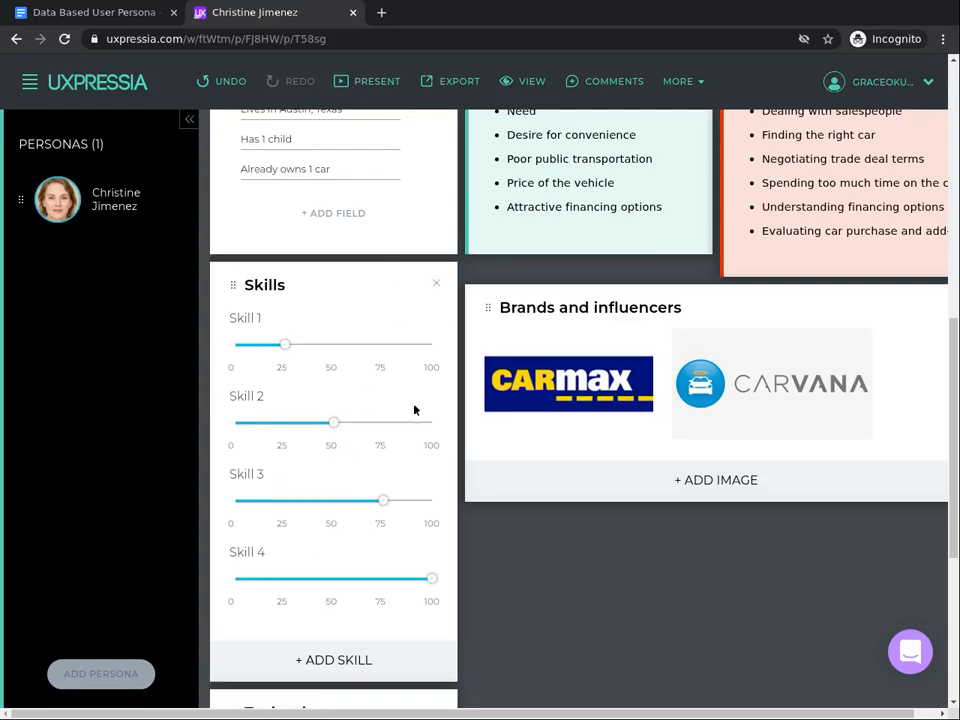
{"action": "left_click", "coordinate": [435, 281]}
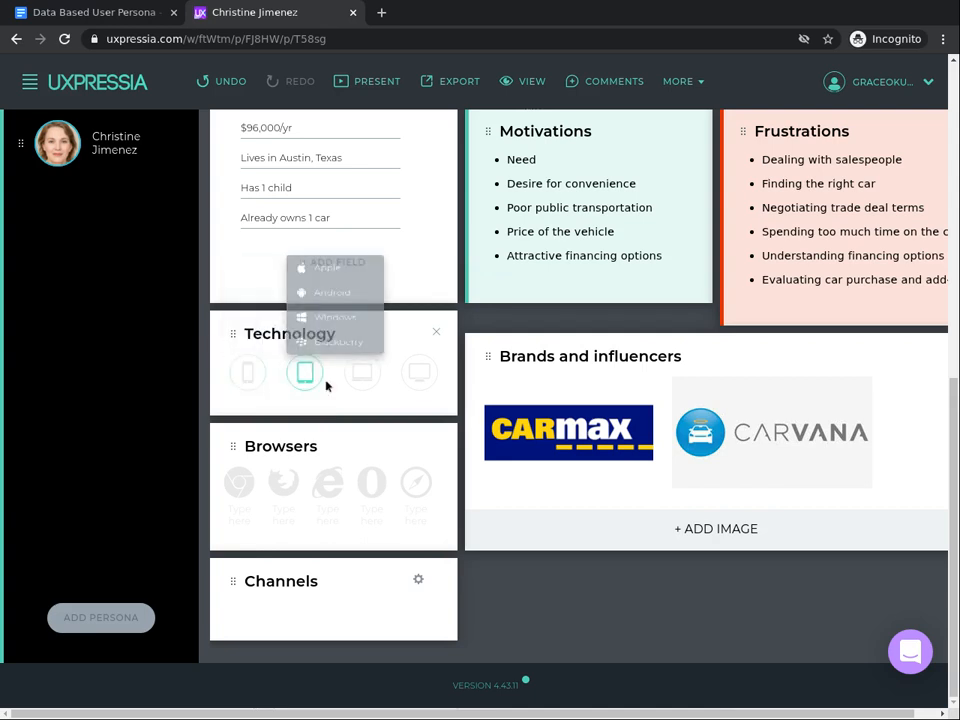
{"action": "mouse_move", "coordinate": [245, 388]}
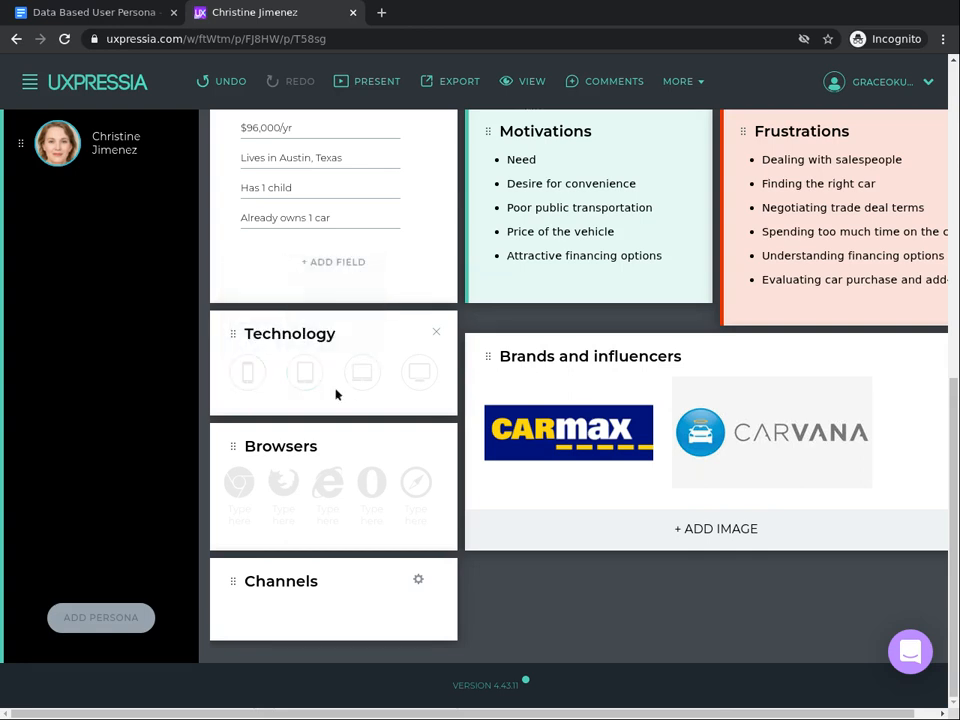
- In the Technology section, set the smartphone's system to Android and both the laptop and desktop to Windows
{"action": "mouse_move", "coordinate": [352, 385]}
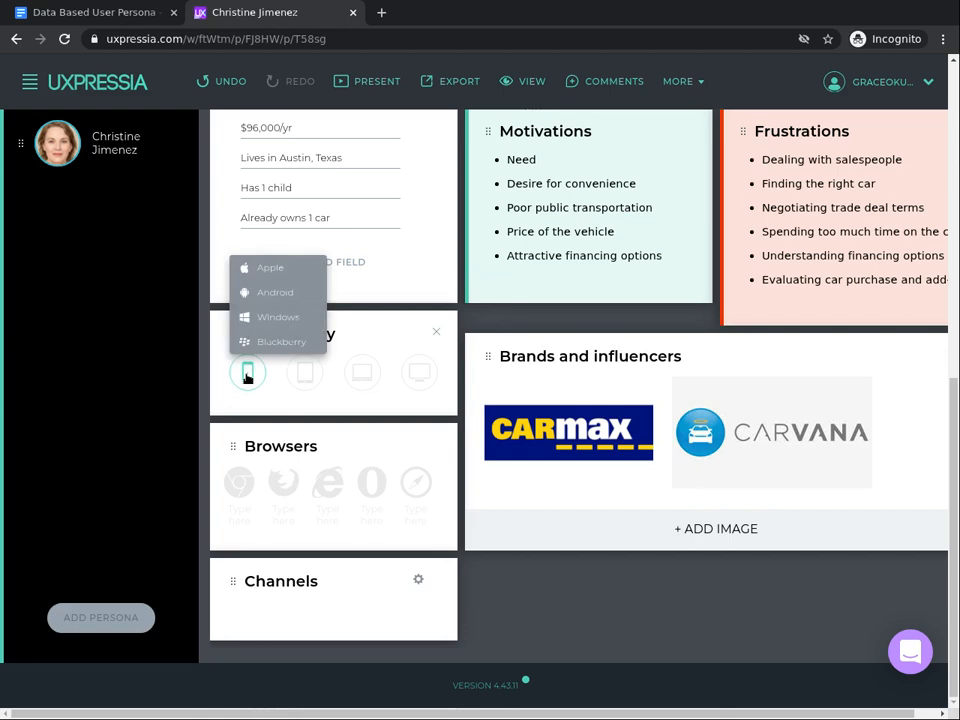
{"action": "left_click", "coordinate": [280, 293]}
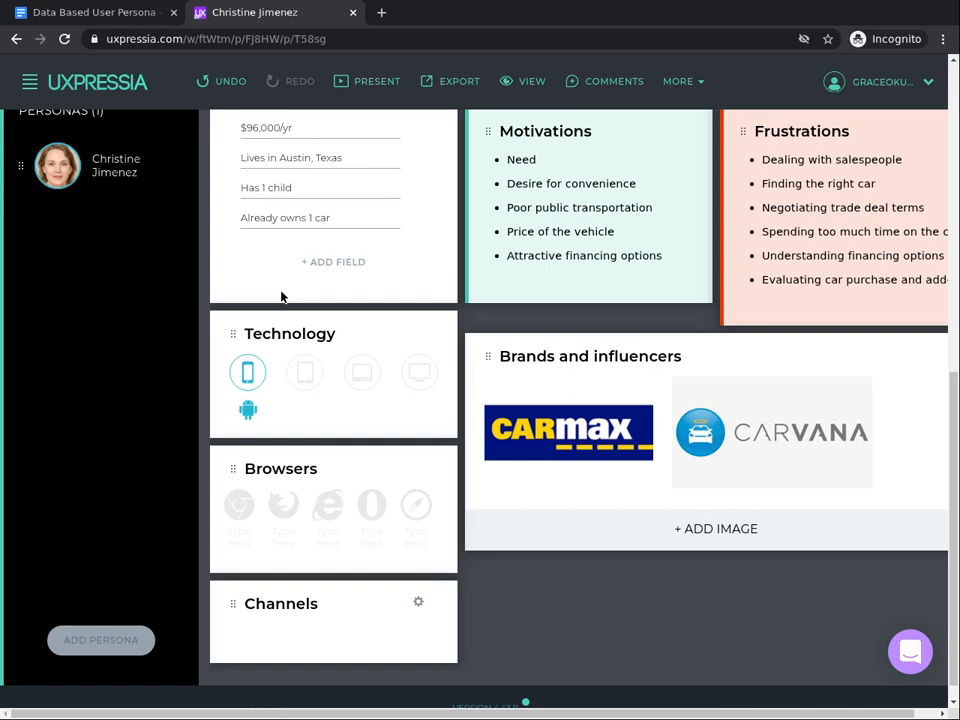
{"action": "mouse_move", "coordinate": [245, 378]}
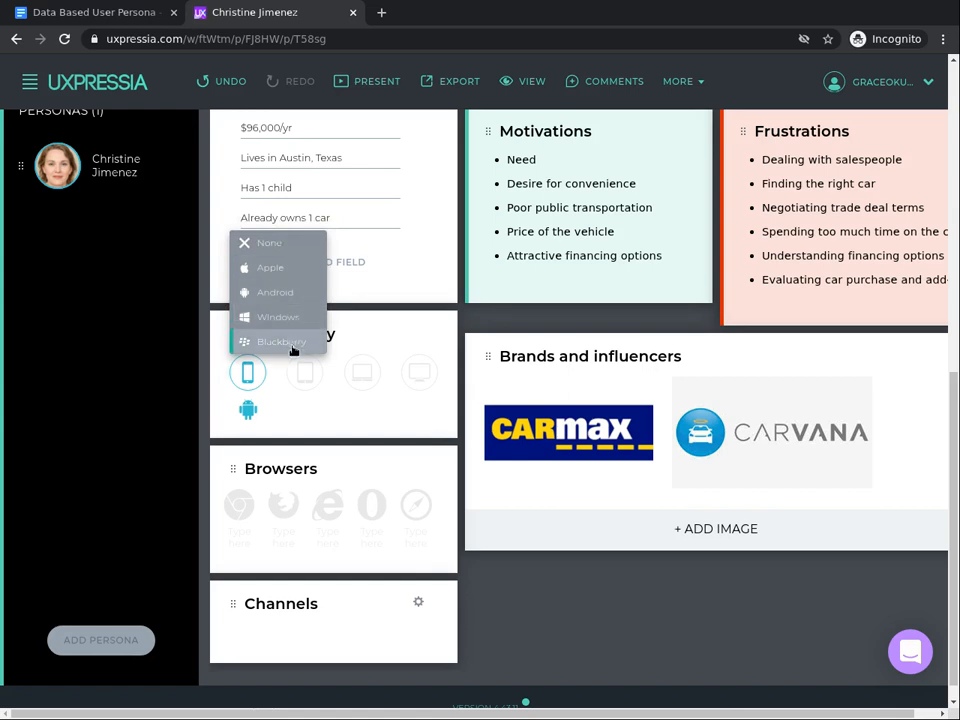
{"action": "mouse_move", "coordinate": [313, 384]}
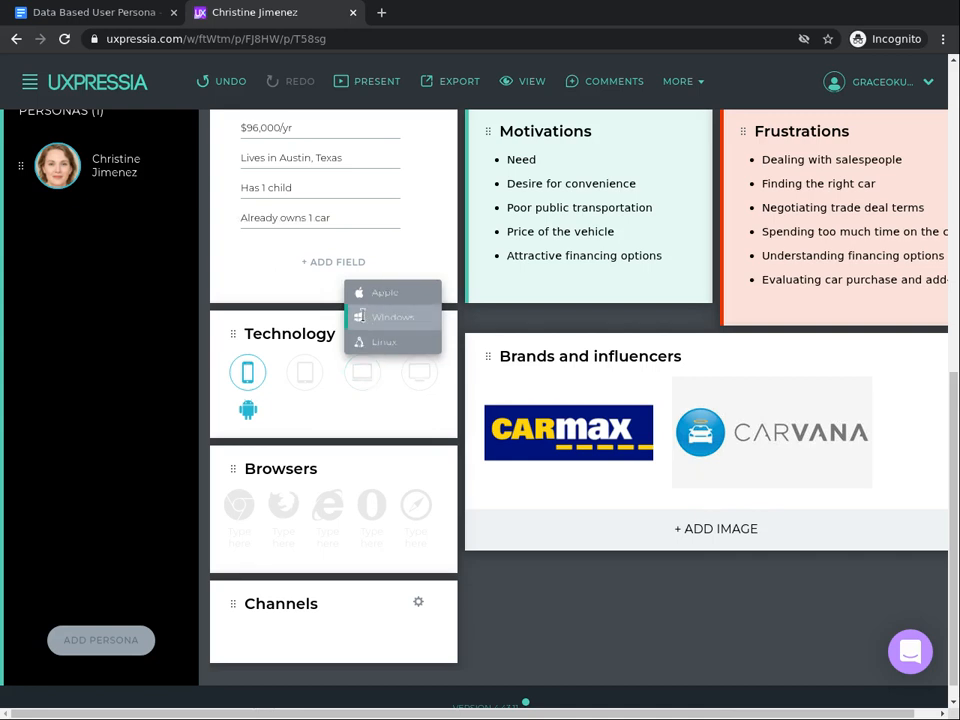
{"action": "left_click", "coordinate": [366, 320]}
{"action": "mouse_move", "coordinate": [422, 371]}
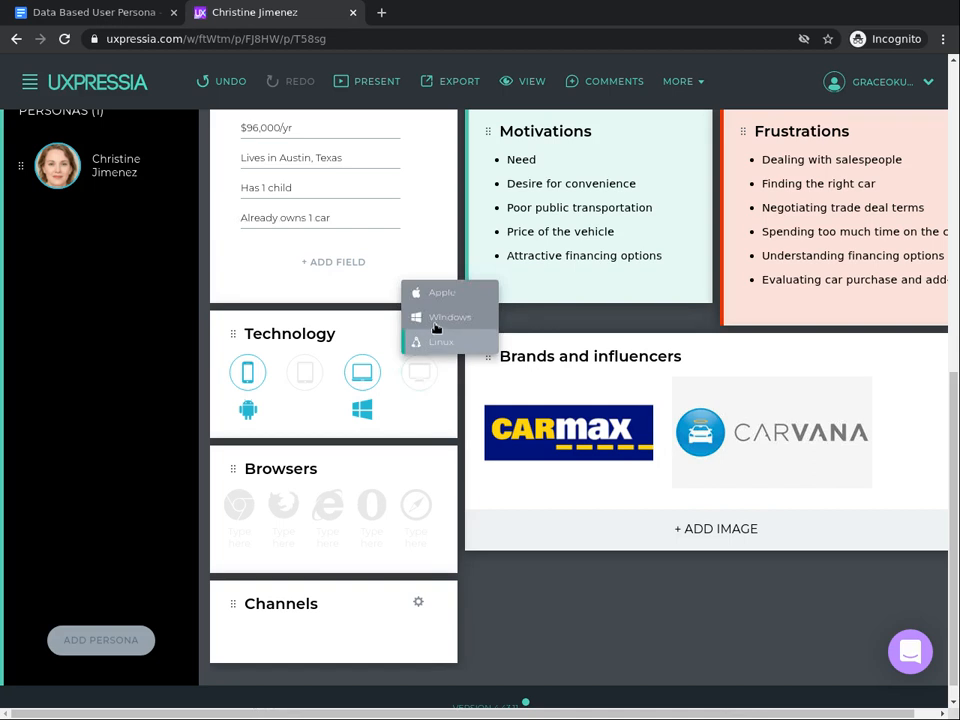
{"action": "left_click", "coordinate": [437, 317]}
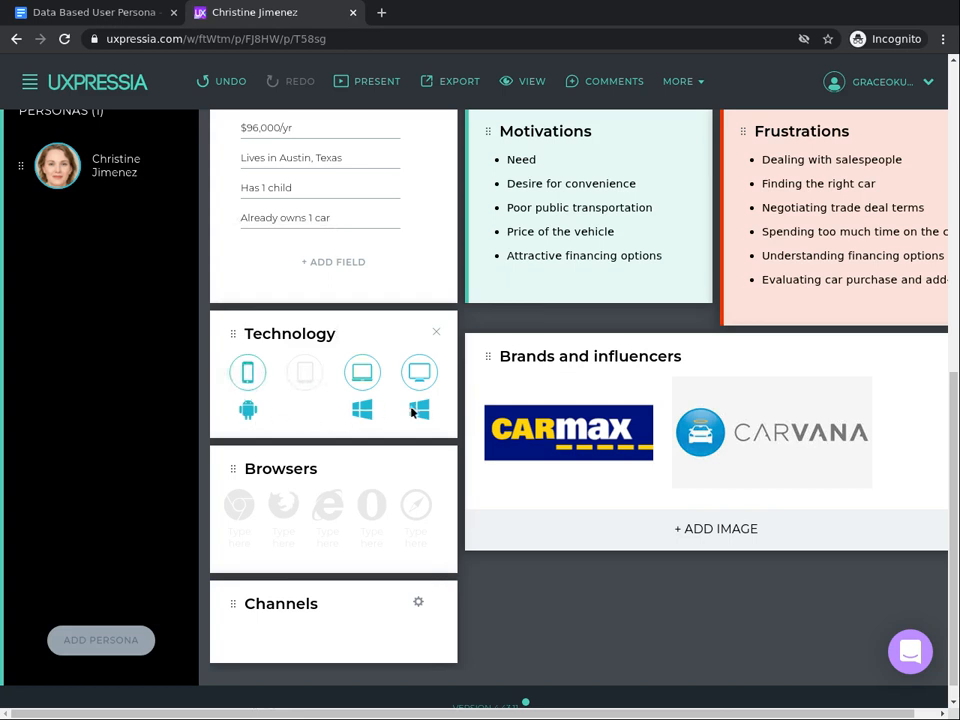
- Mark Chrome as the persona's browser in the Browsers section
{"action": "mouse_move", "coordinate": [422, 373]}
{"action": "left_click", "coordinate": [284, 500]}
{"action": "left_click", "coordinate": [244, 510]}
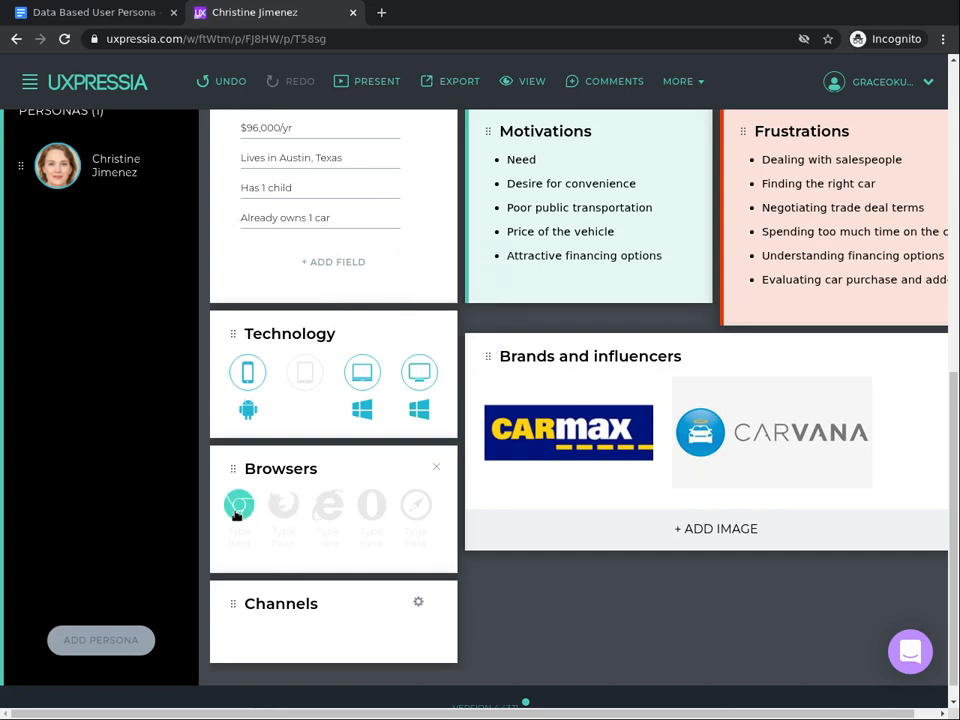
{"action": "left_click", "coordinate": [240, 513]}
{"action": "left_click", "coordinate": [239, 506]}
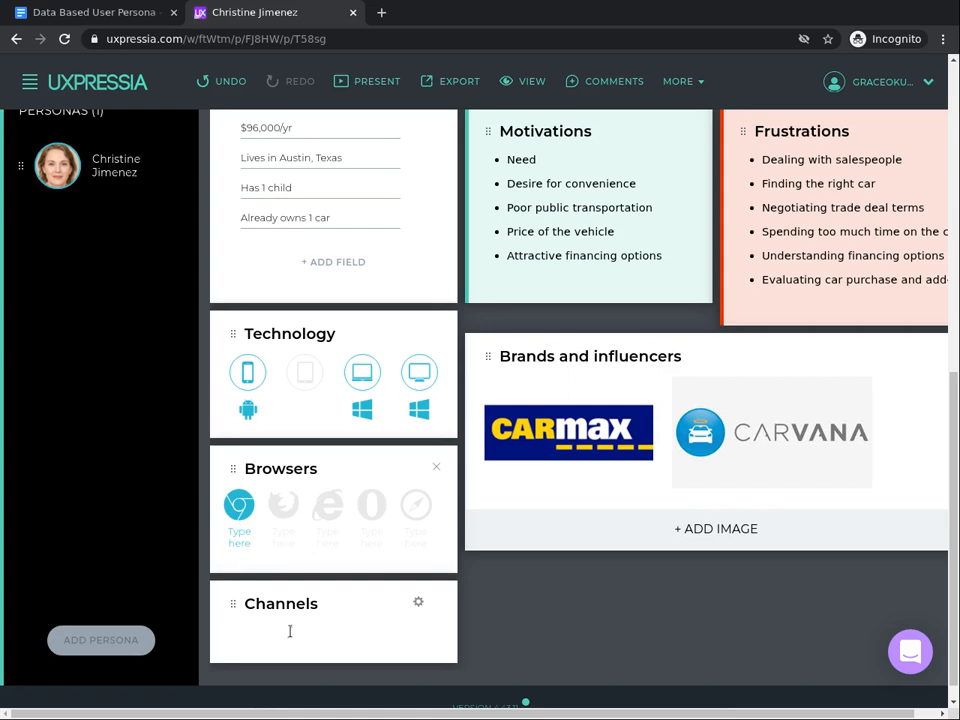
- Search the channel list for facebook and add the Facebook channel to the Channels section
{"action": "left_click", "coordinate": [416, 602]}
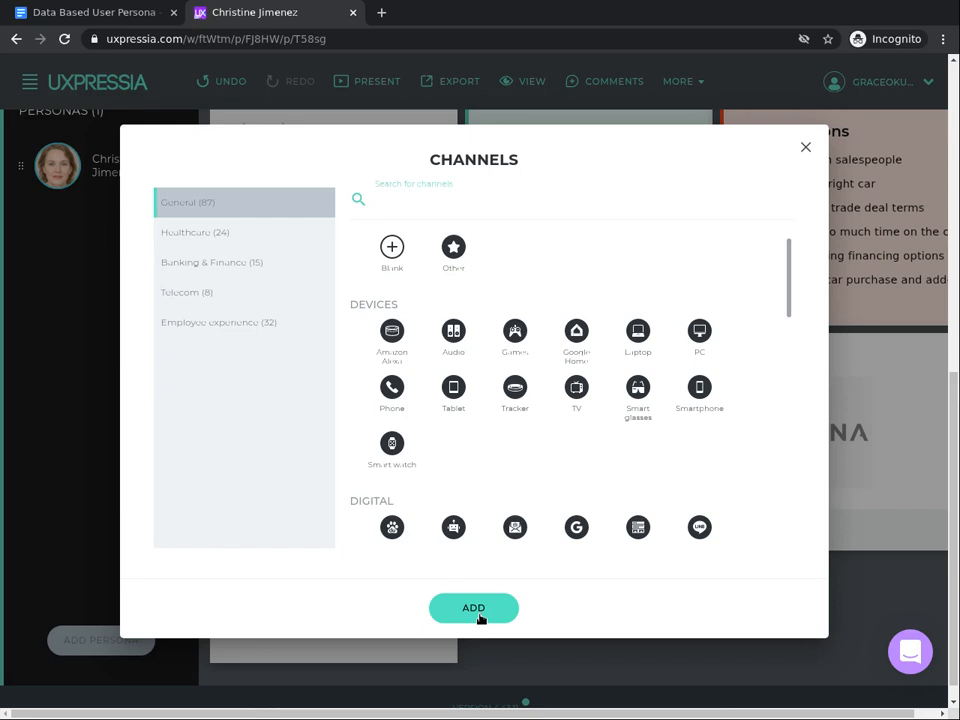
{"action": "type", "text": "f"}
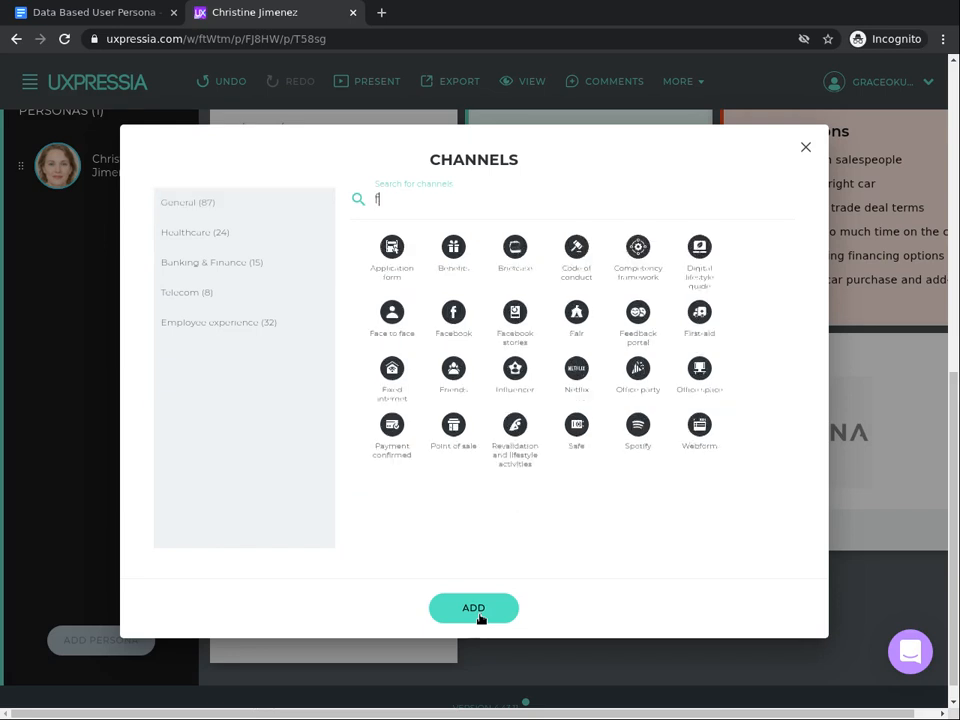
{"action": "type", "text": "acebook"}
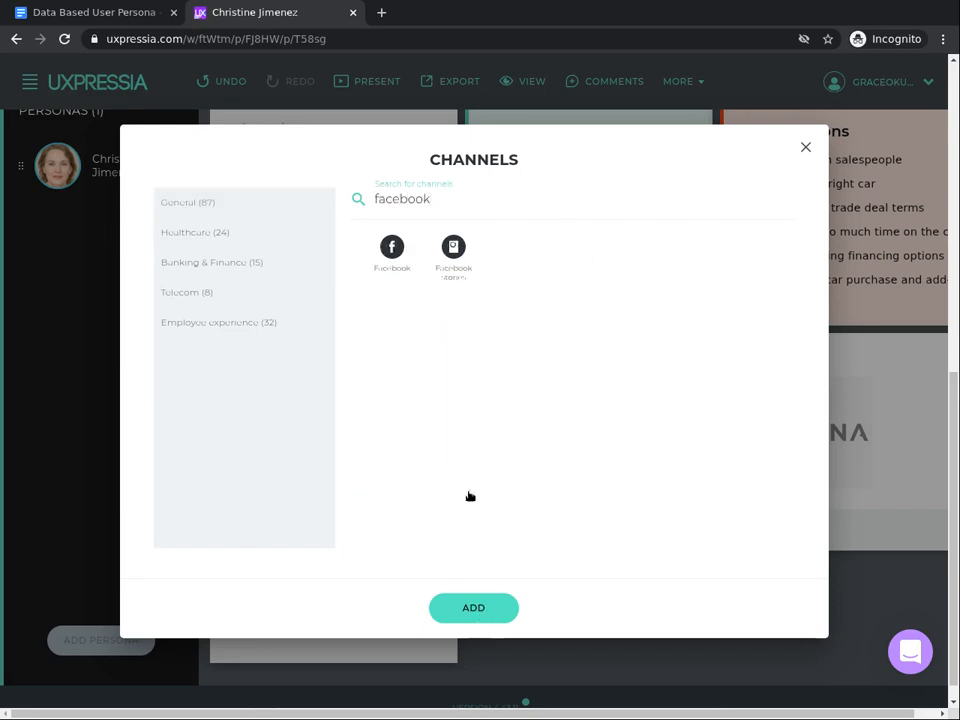
{"action": "left_click", "coordinate": [391, 252]}
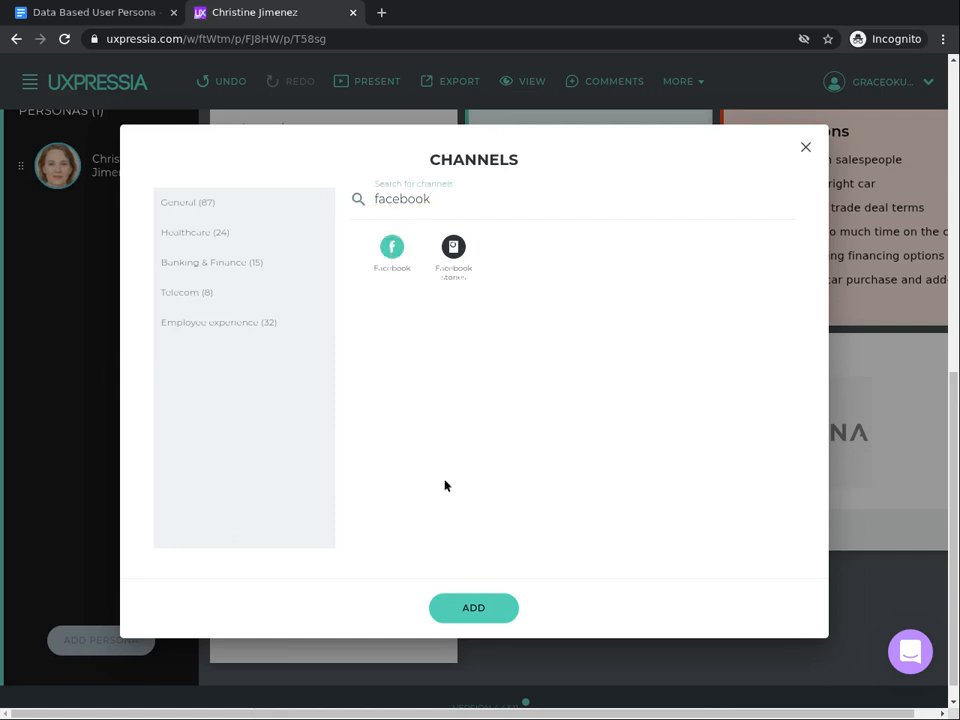
{"action": "left_click", "coordinate": [484, 611]}
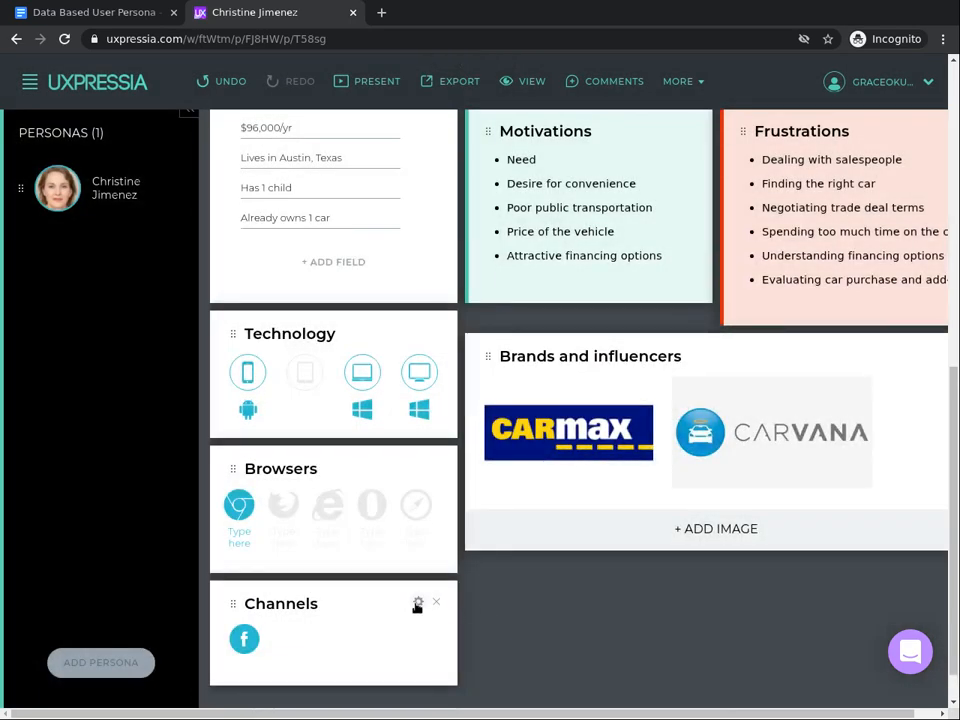
- Search the channel list for twitter and add the Twitter channel to the Channels section
{"action": "left_click", "coordinate": [417, 604]}
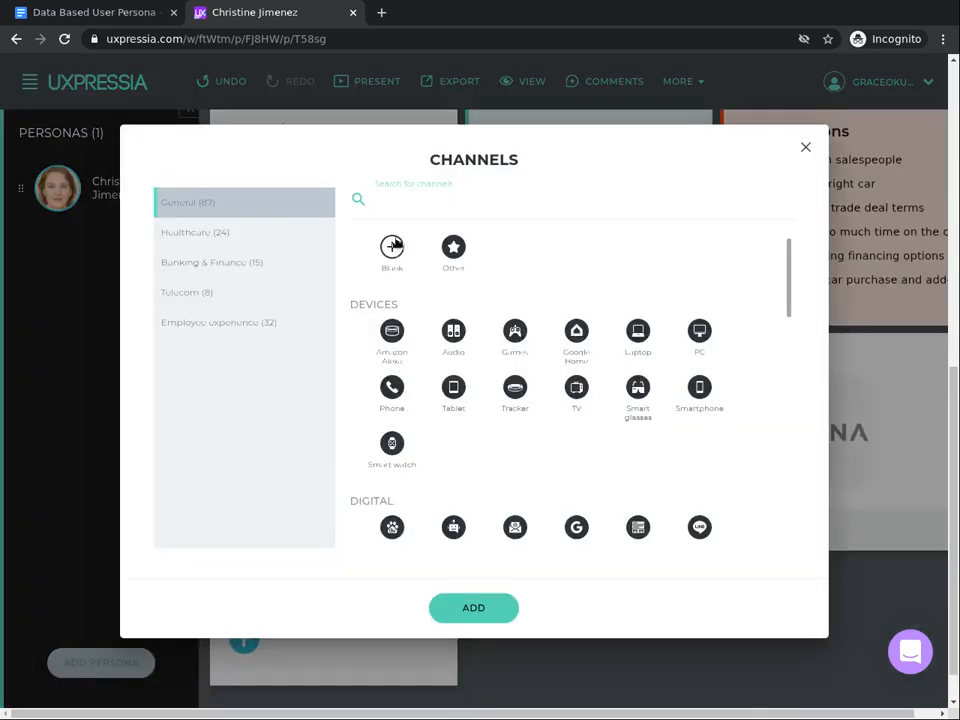
{"action": "type", "text": "twitter"}
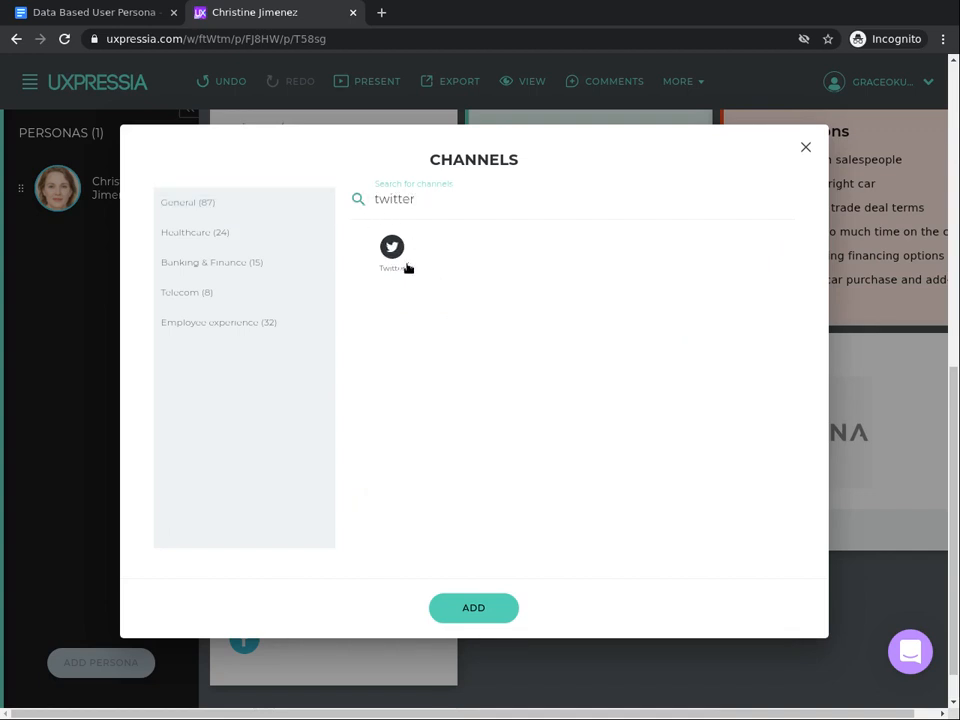
{"action": "left_click", "coordinate": [379, 250]}
{"action": "left_click", "coordinate": [476, 610]}
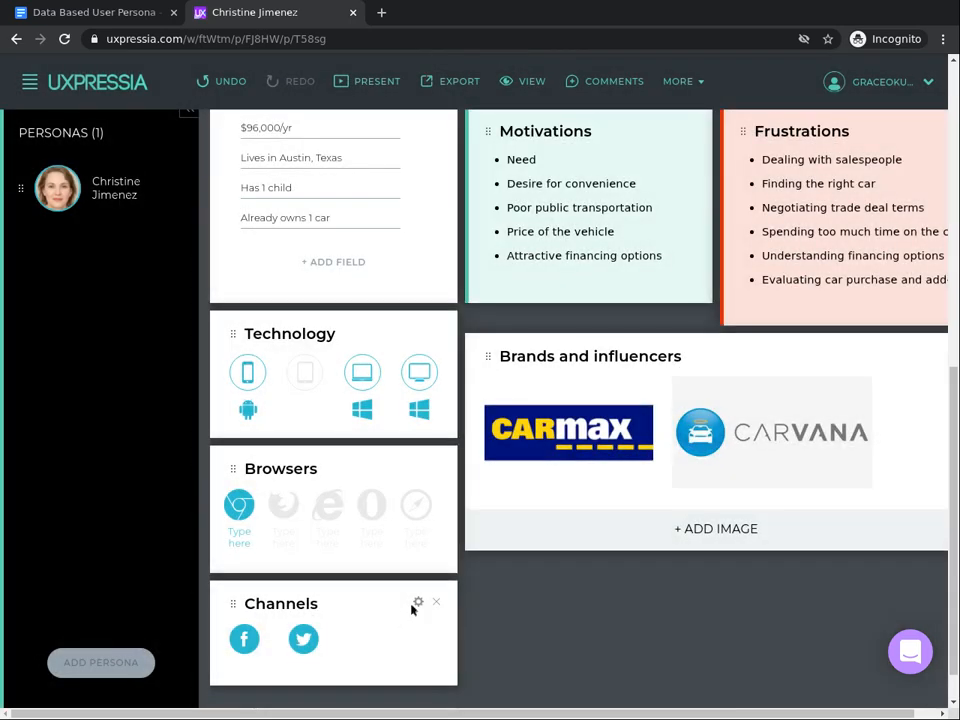
- Search the channel list for YouTube and add the YouTube channel to the Channels section
{"action": "left_click", "coordinate": [419, 603]}
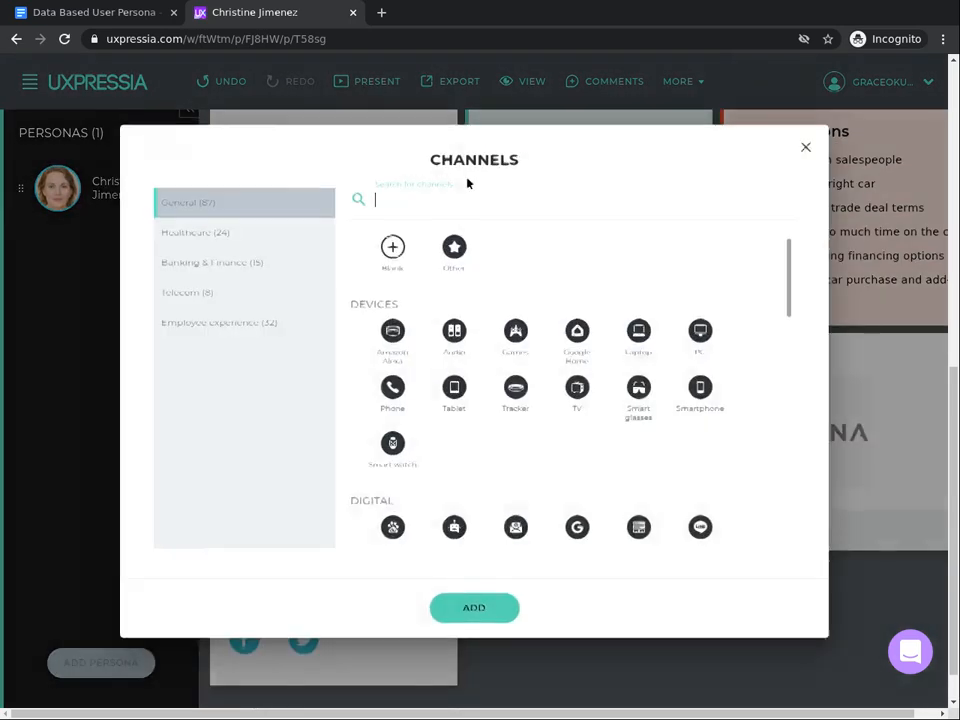
{"action": "type", "text": "you "}
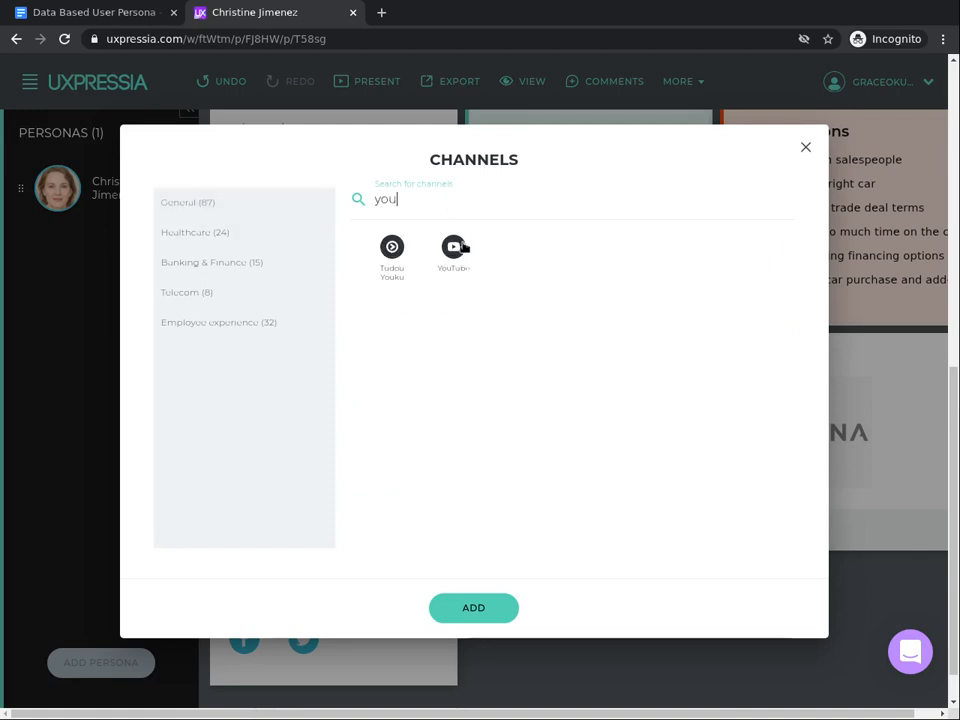
{"action": "type", "text": "tube"}
{"action": "key", "text": "BackSpace"}
{"action": "key", "text": "BackSpace"}
{"action": "key", "text": "BackSpace"}
{"action": "key", "text": "BackSpace"}
{"action": "key", "text": "BackSpace"}
{"action": "key", "text": "BackSpace"}
{"action": "left_click", "coordinate": [458, 247]}
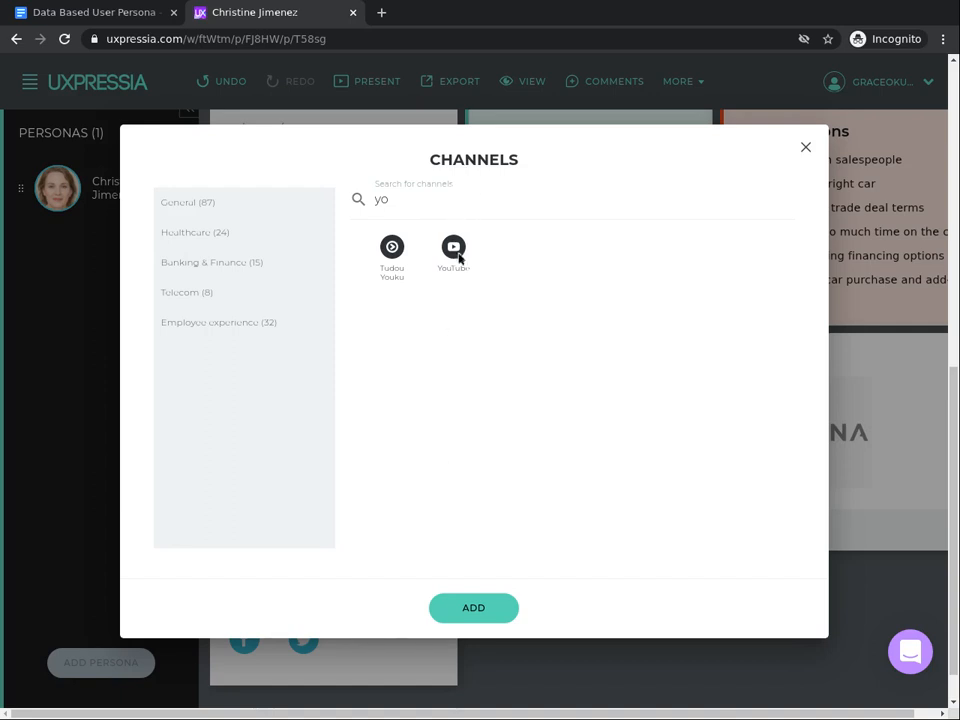
{"action": "left_click", "coordinate": [449, 262]}
{"action": "left_click", "coordinate": [469, 622]}
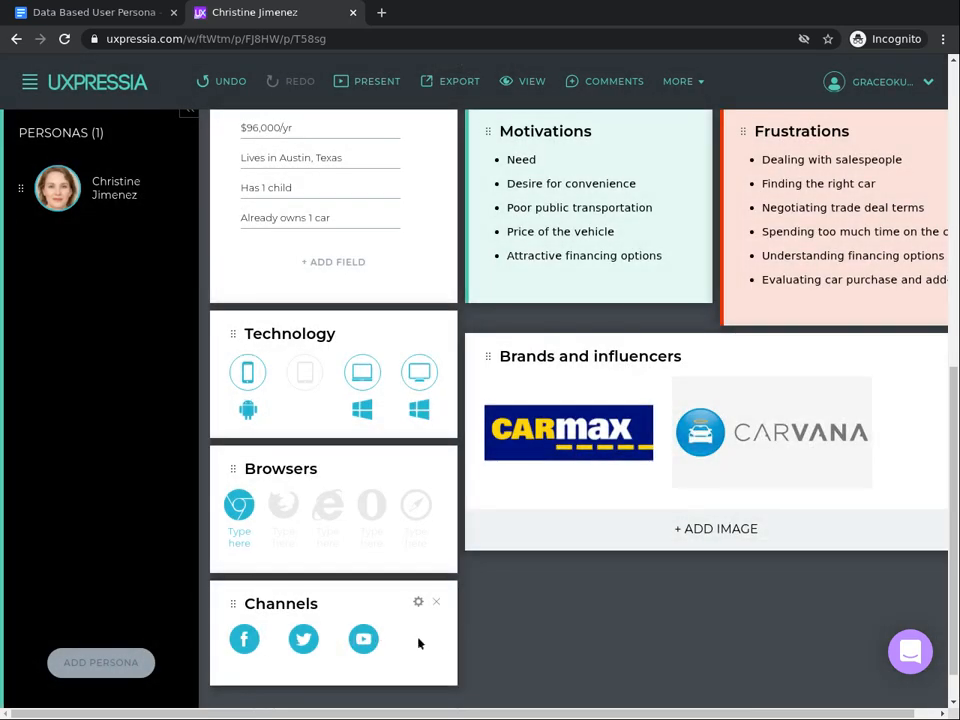
{"action": "scroll", "coordinate": [214, 675], "scroll_direction": "up", "scroll_amount": 5}
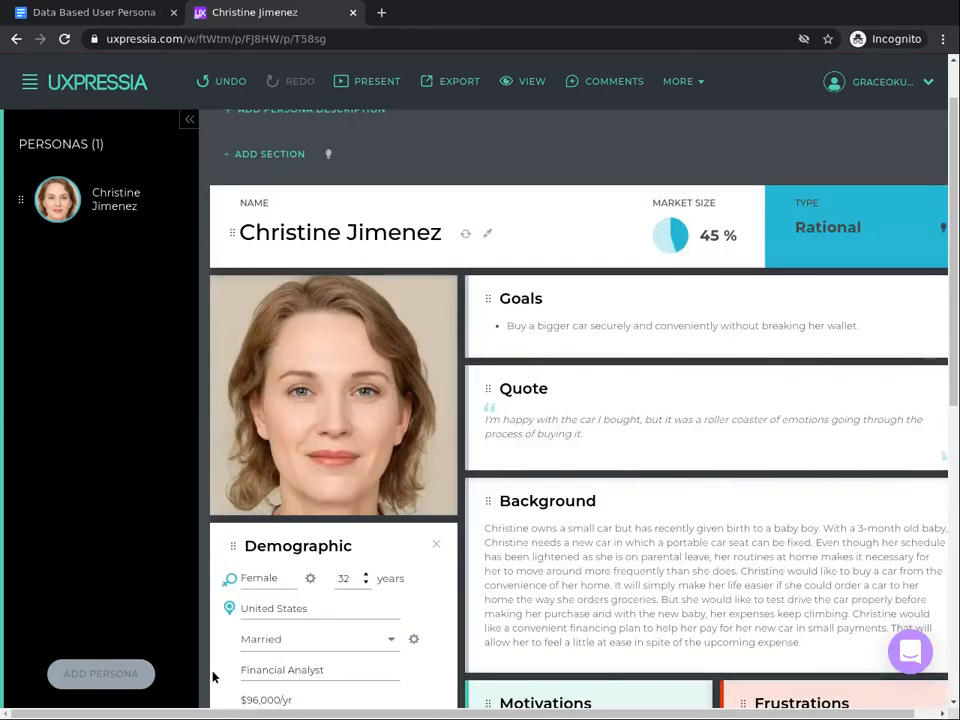
{"action": "scroll", "coordinate": [349, 604], "scroll_direction": "down", "scroll_amount": 1}
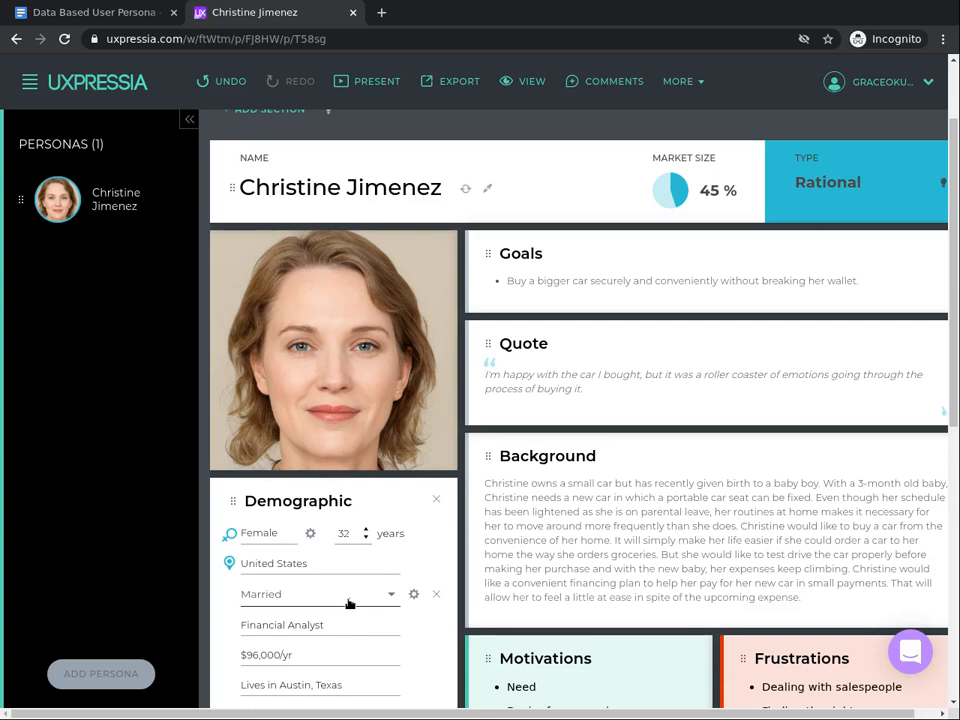
{"action": "scroll", "coordinate": [349, 604], "scroll_direction": "down", "scroll_amount": 5}
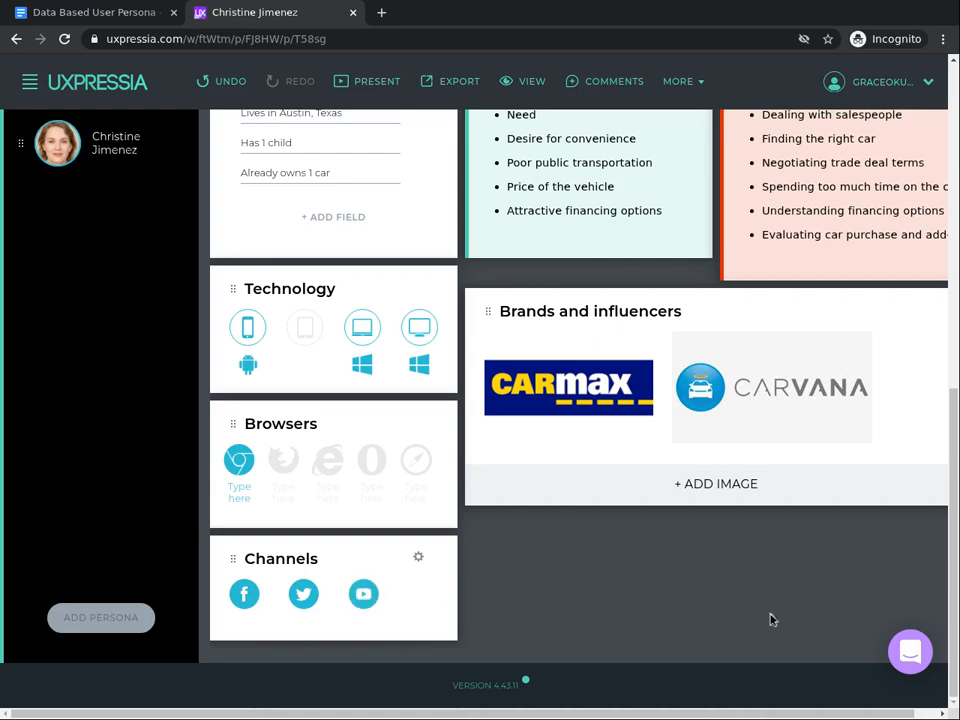
{"action": "scroll", "coordinate": [770, 620], "scroll_direction": "up", "scroll_amount": 5}
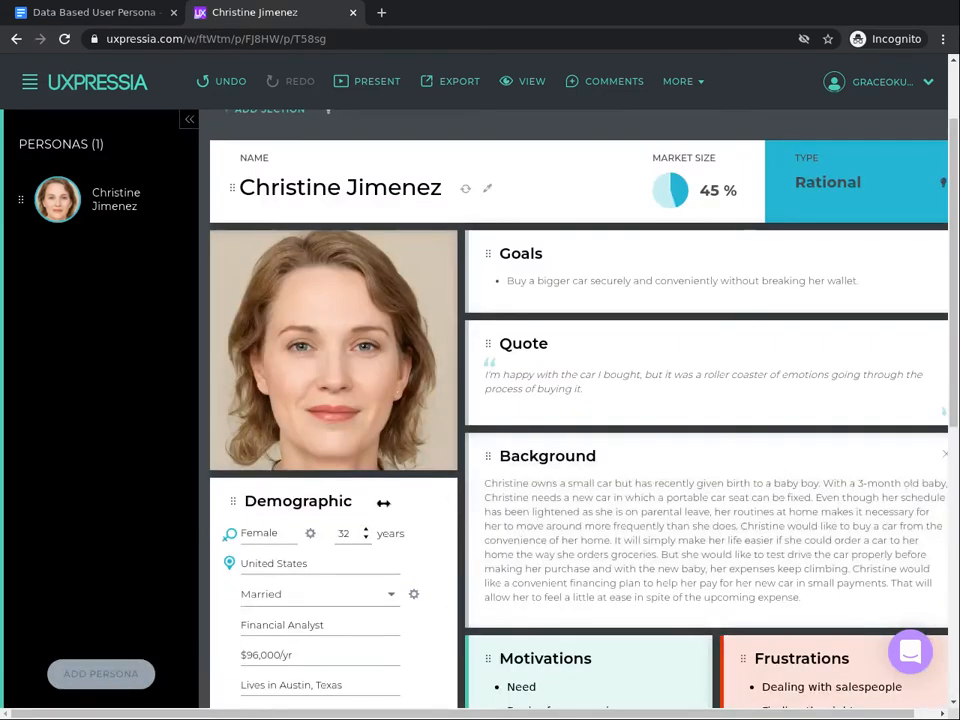